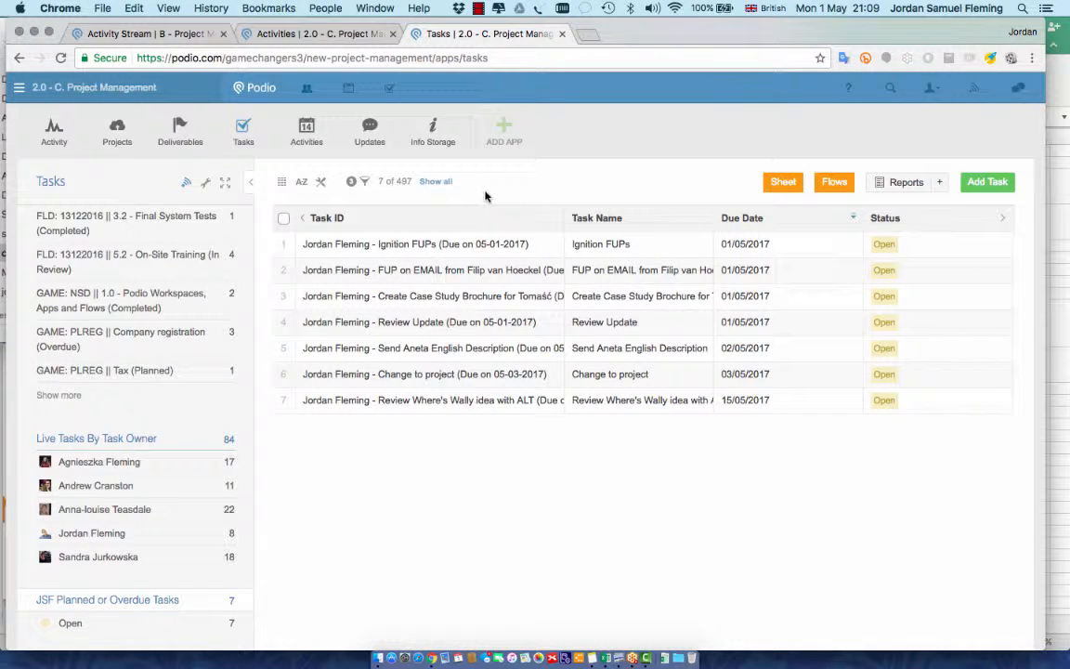
Clear the task filter to show all 497 tasks and bring up the filter options
left_click(434, 182)
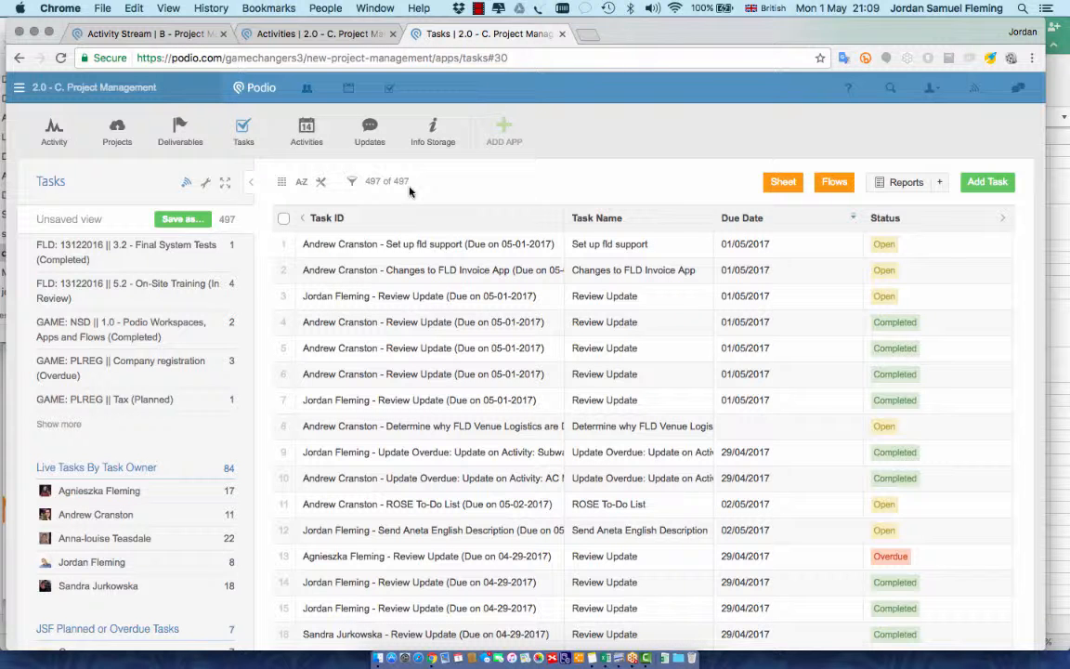
left_click(353, 183)
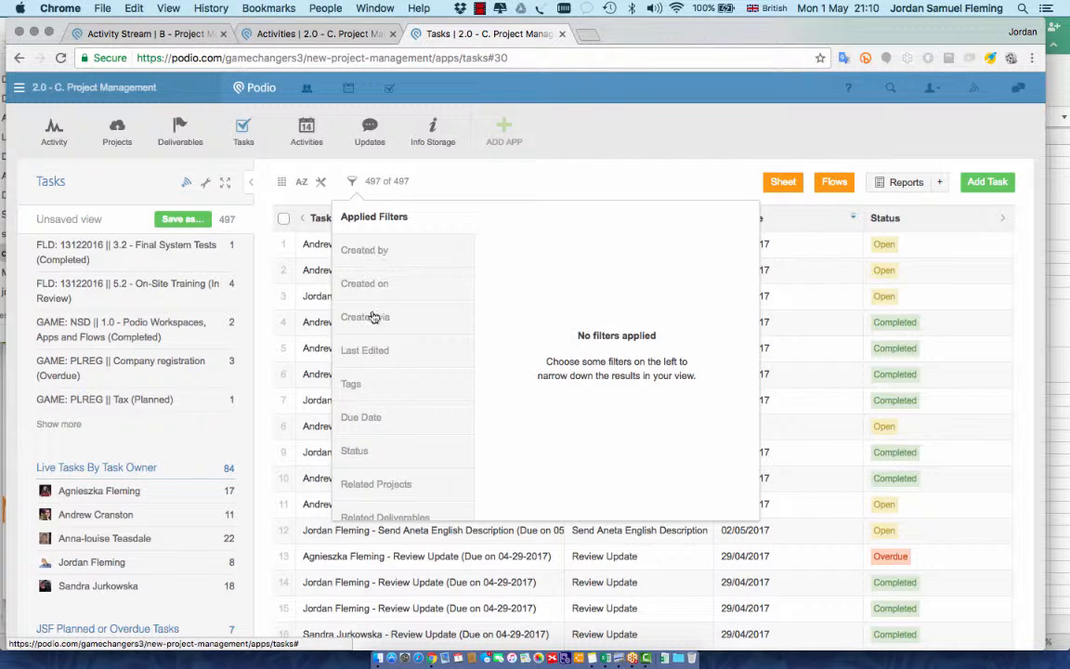
scroll(361, 344, "down", 3)
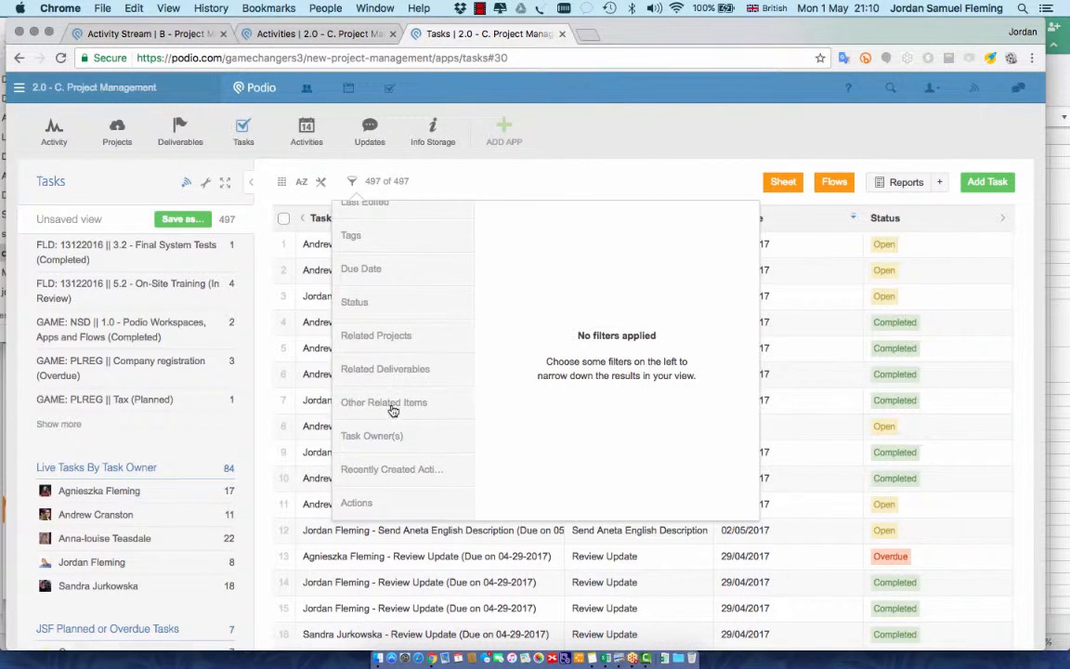
scroll(389, 367, "up", 1)
scroll(389, 368, "down", 1)
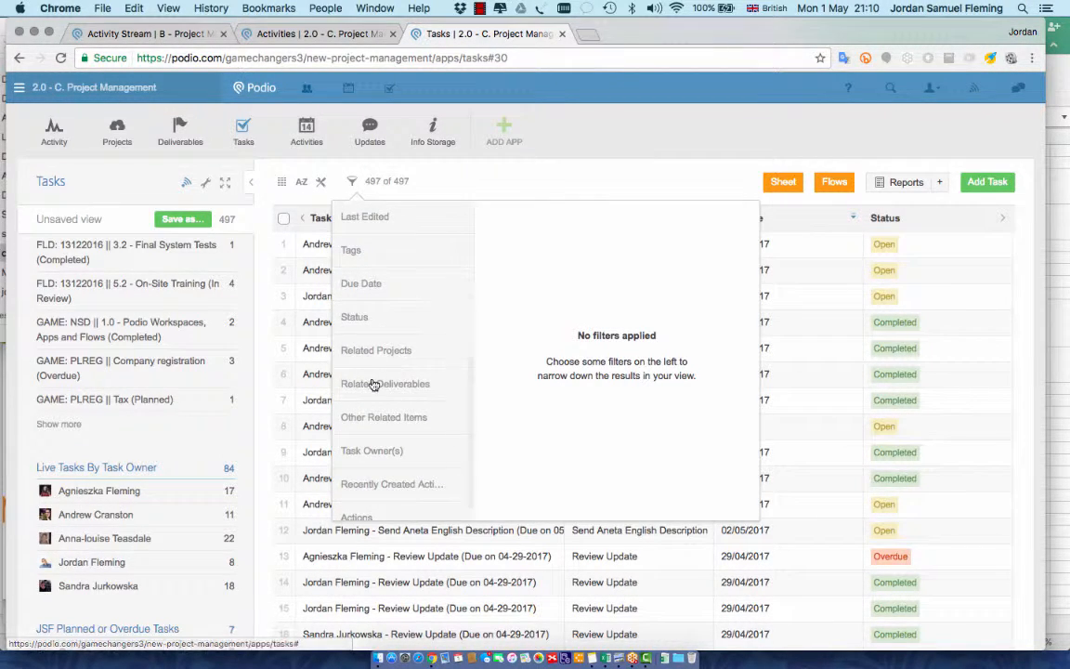
scroll(388, 357, "up", 2)
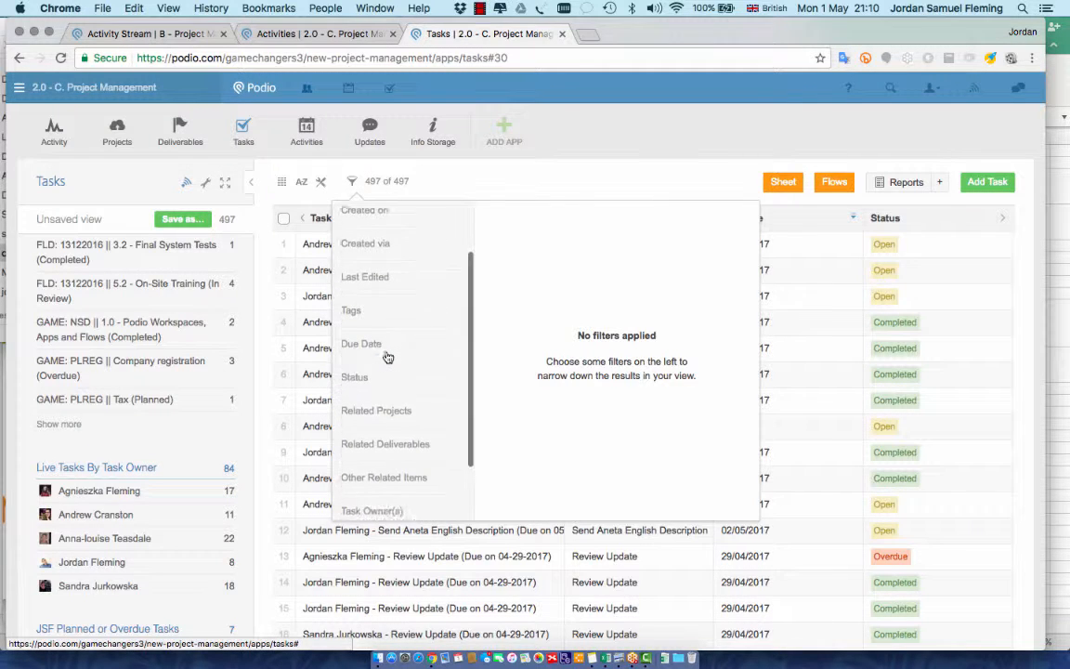
scroll(388, 363, "down", 1)
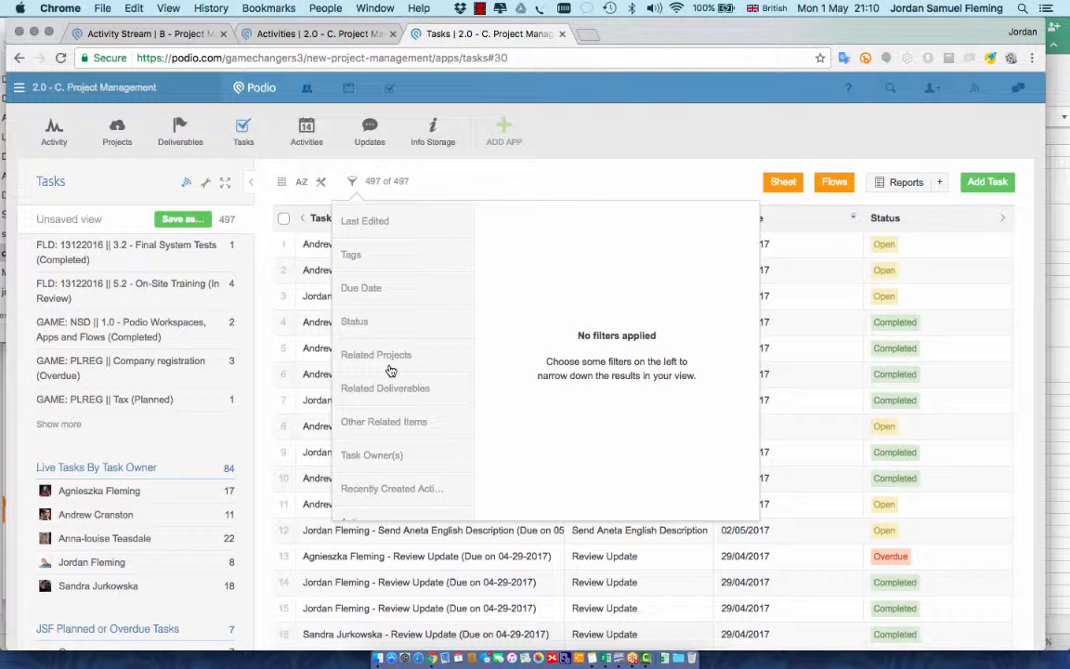
scroll(390, 371, "up", 2)
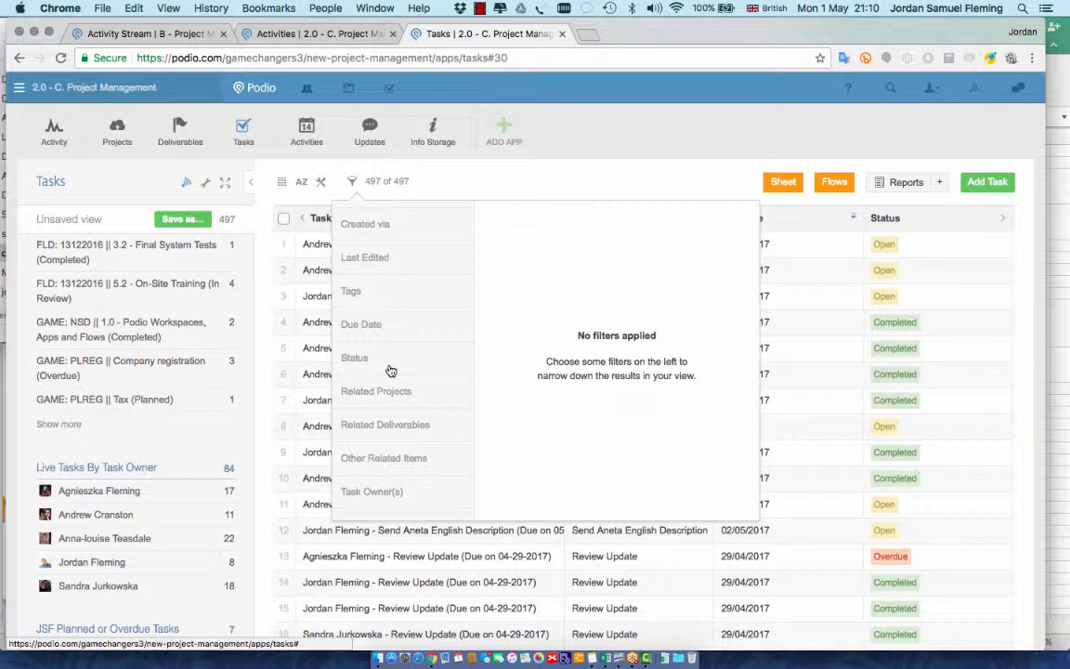
scroll(390, 370, "down", 2)
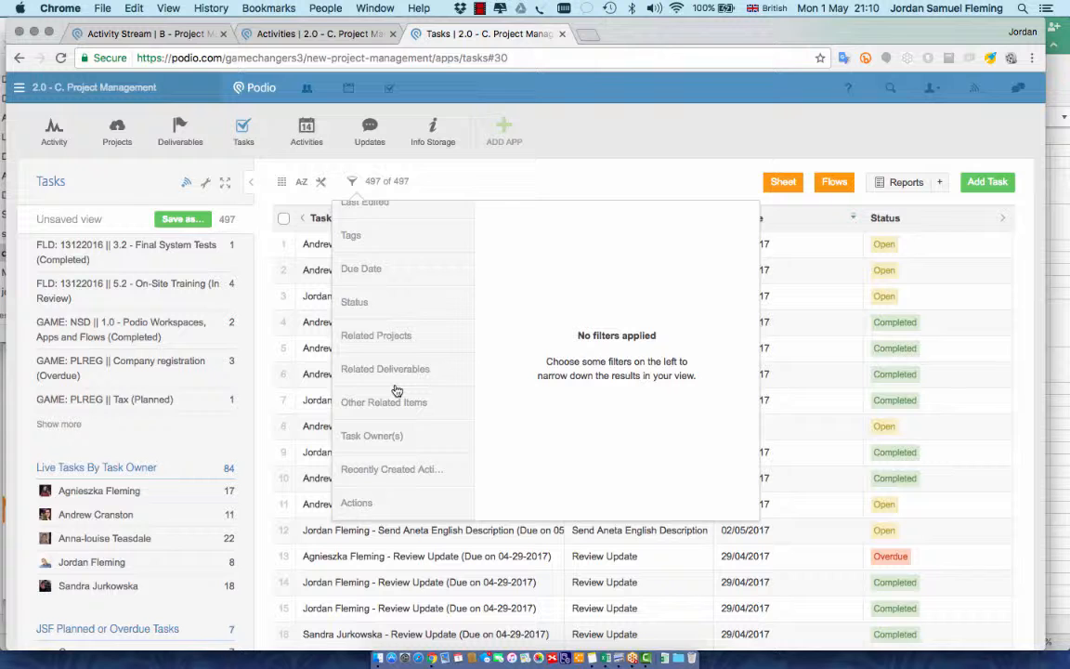
scroll(397, 390, "up", 3)
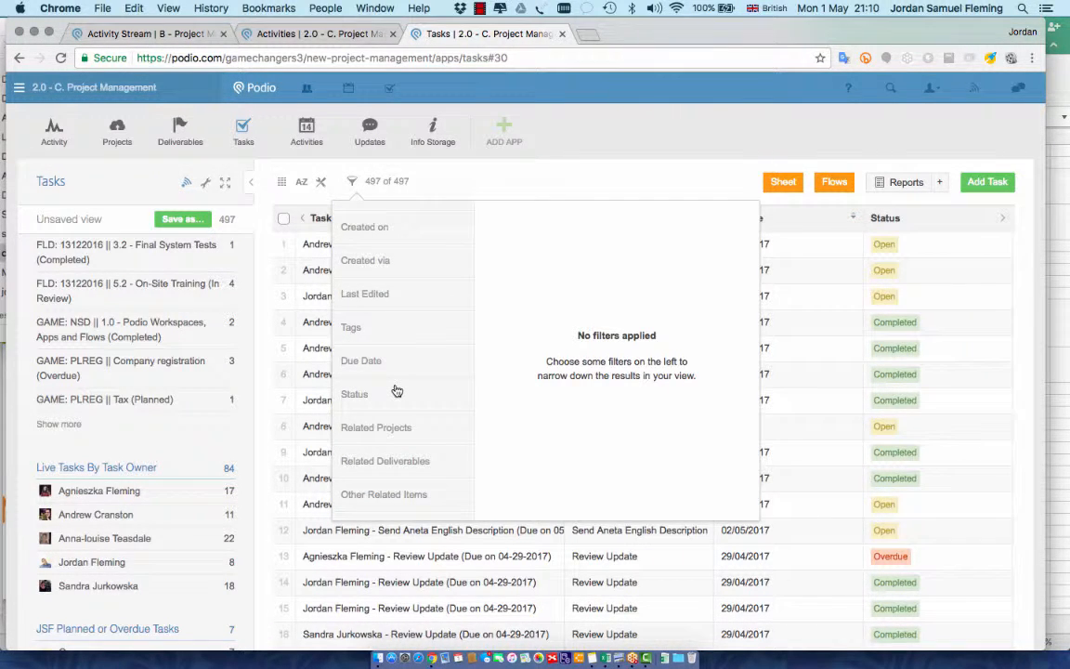
Try a Related Projects filter on GENFD, then remove it so all 497 tasks show
left_click(383, 435)
scroll(551, 382, "down", 1)
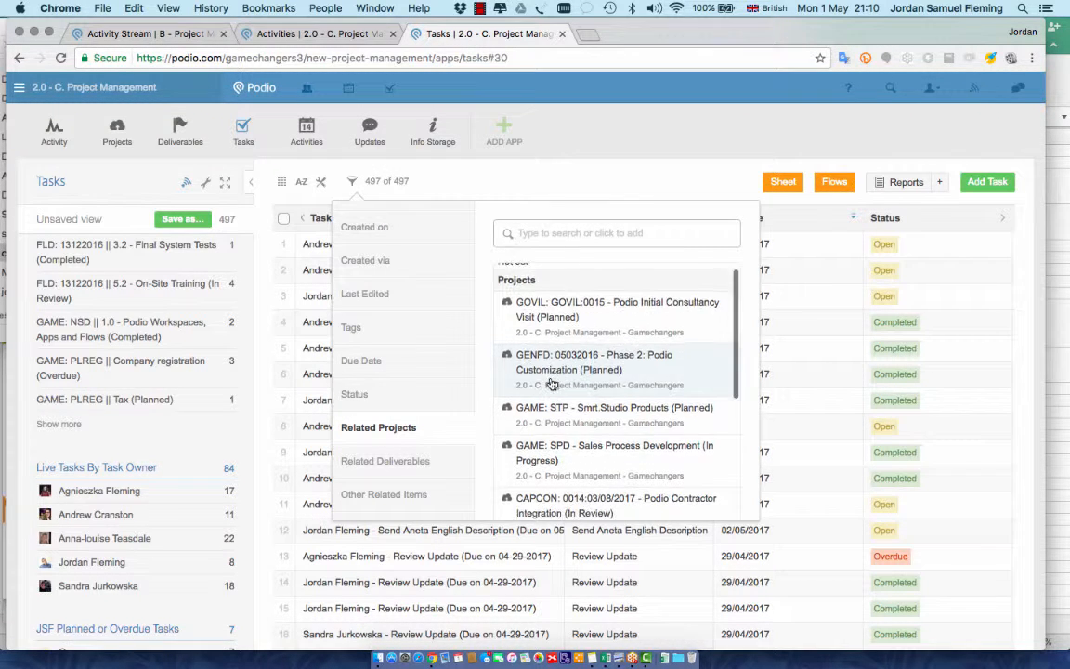
scroll(552, 383, "up", 1)
left_click(546, 374)
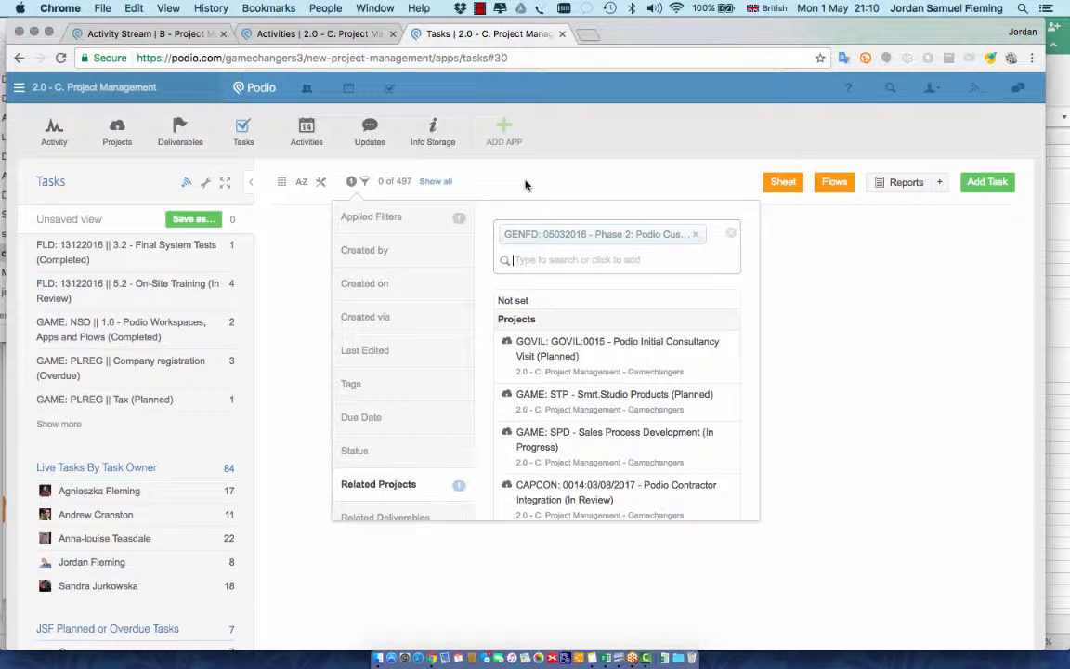
left_click(731, 233)
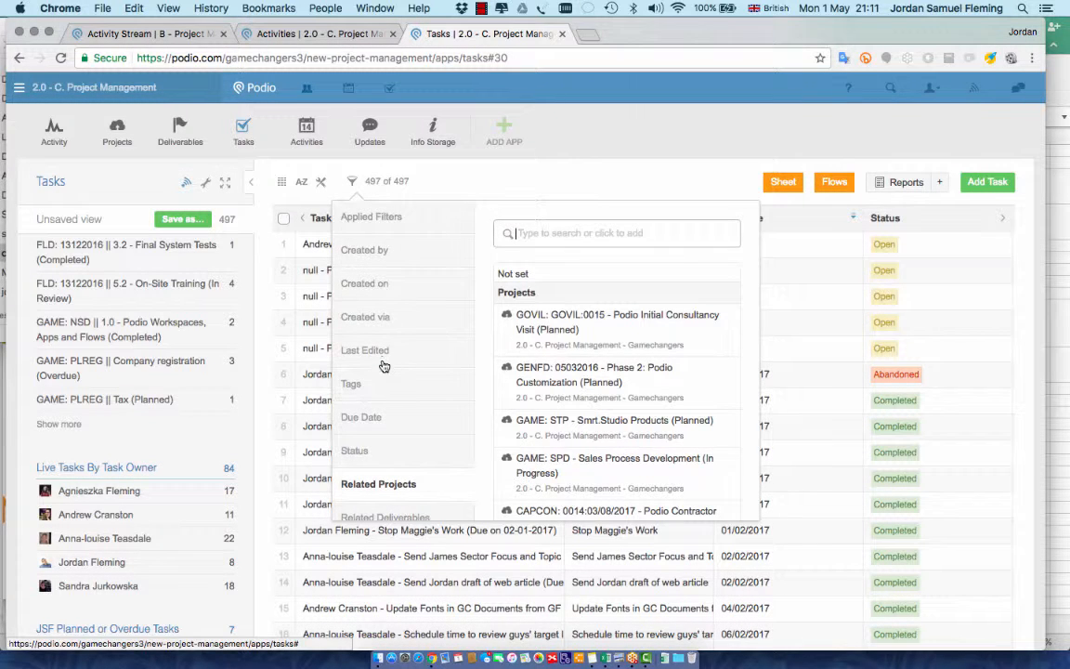
scroll(382, 363, "down", 1)
scroll(384, 366, "up", 1)
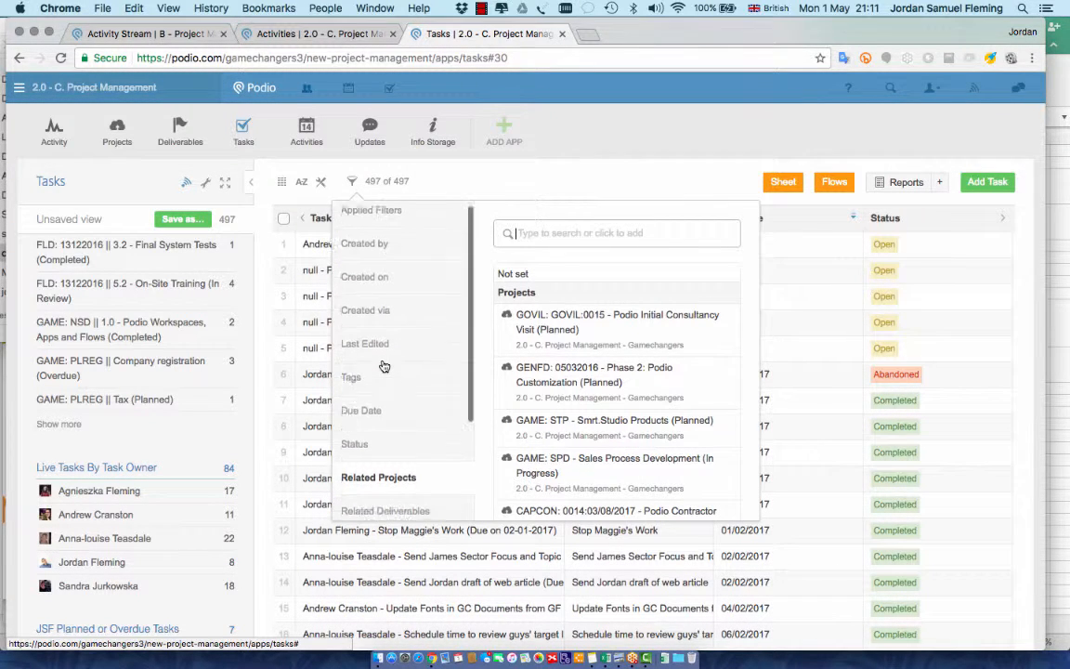
scroll(385, 368, "down", 3)
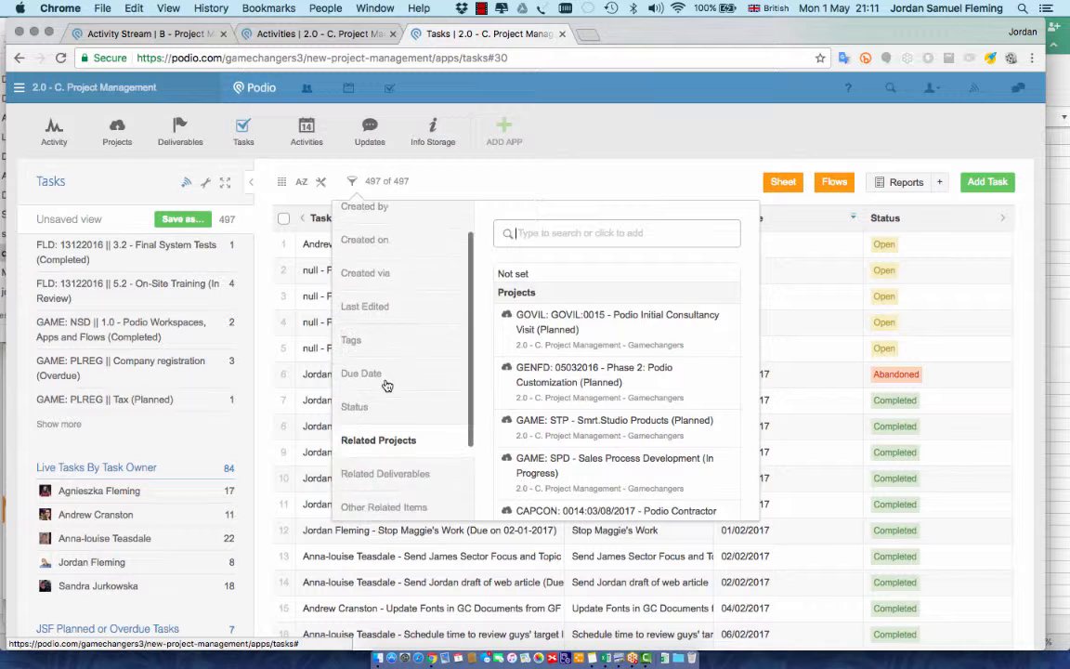
scroll(387, 395, "down", 2)
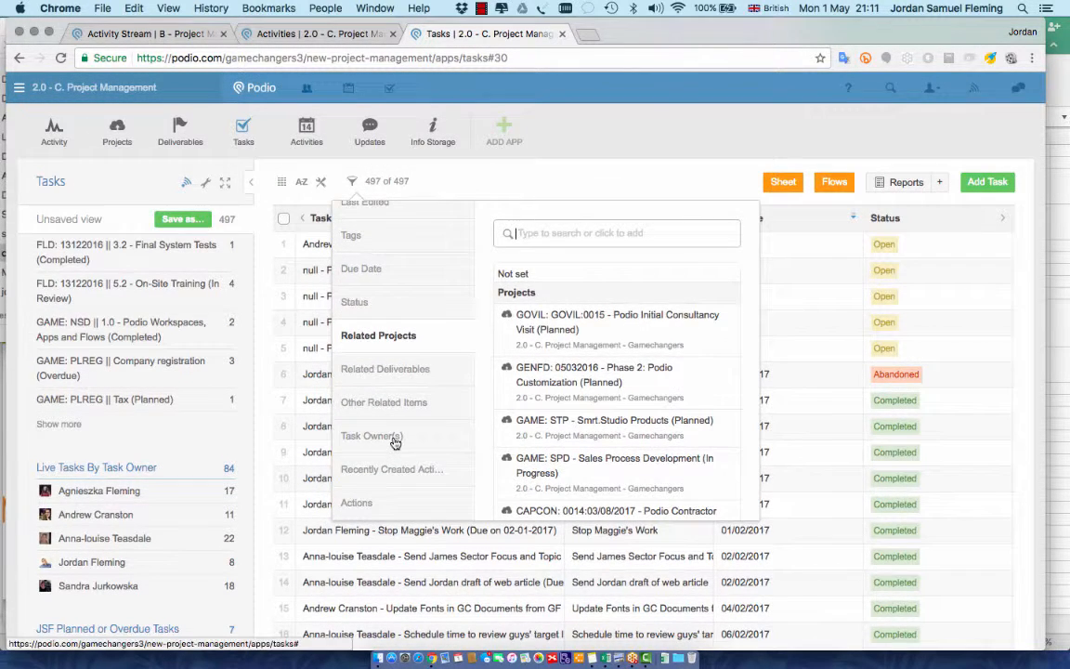
Limit the tasks to one workspace member under Task Owner(s)
left_click(394, 439)
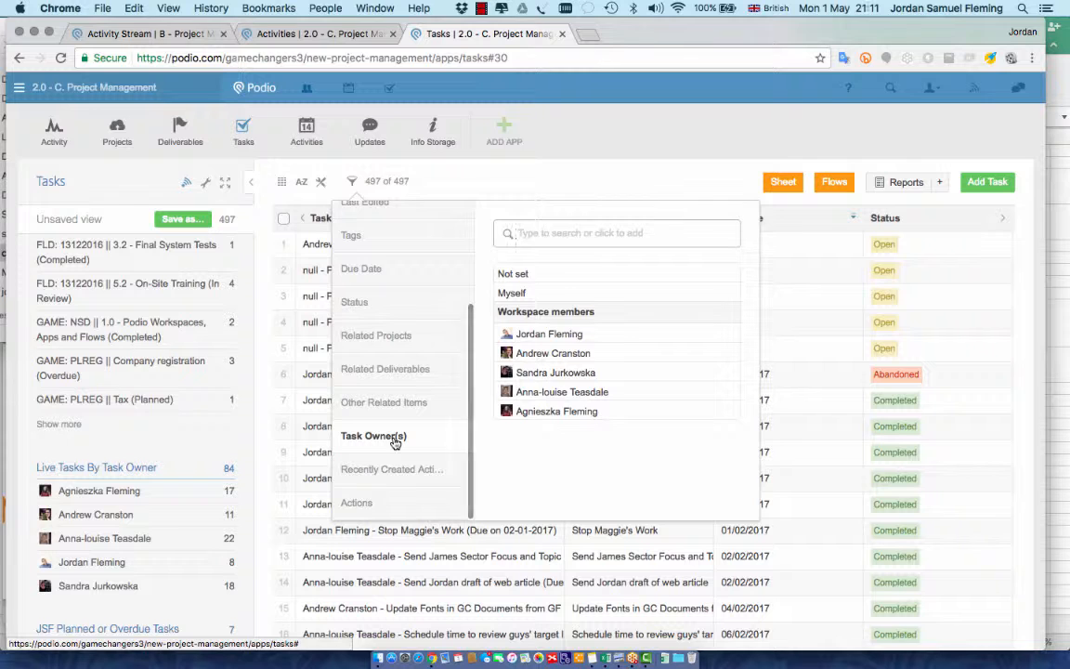
left_click(526, 335)
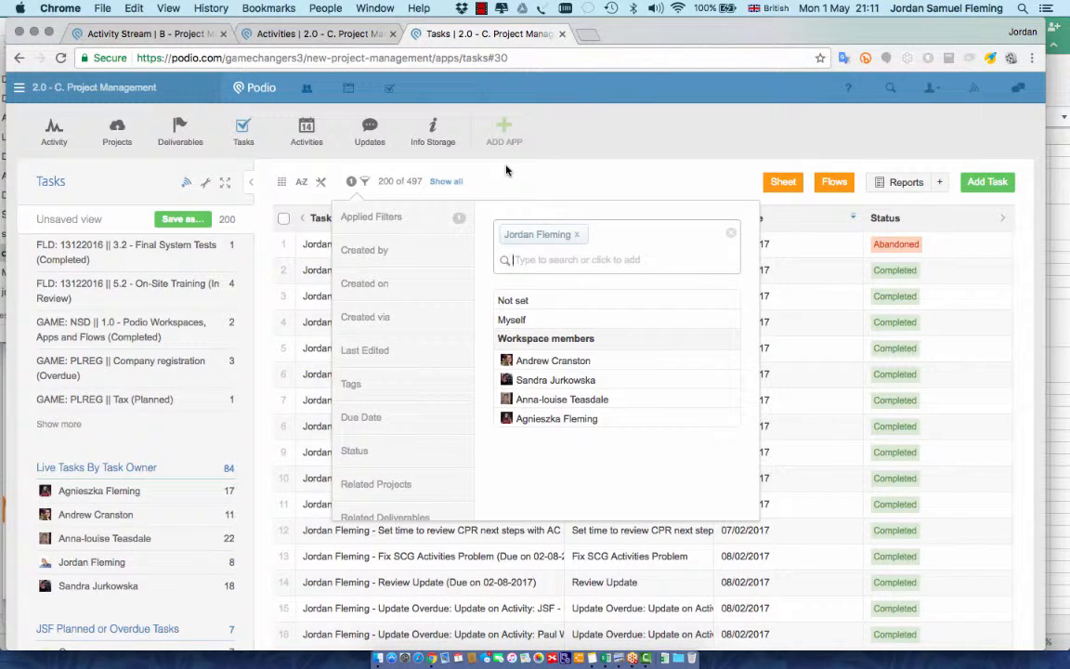
scroll(399, 335, "down", 3)
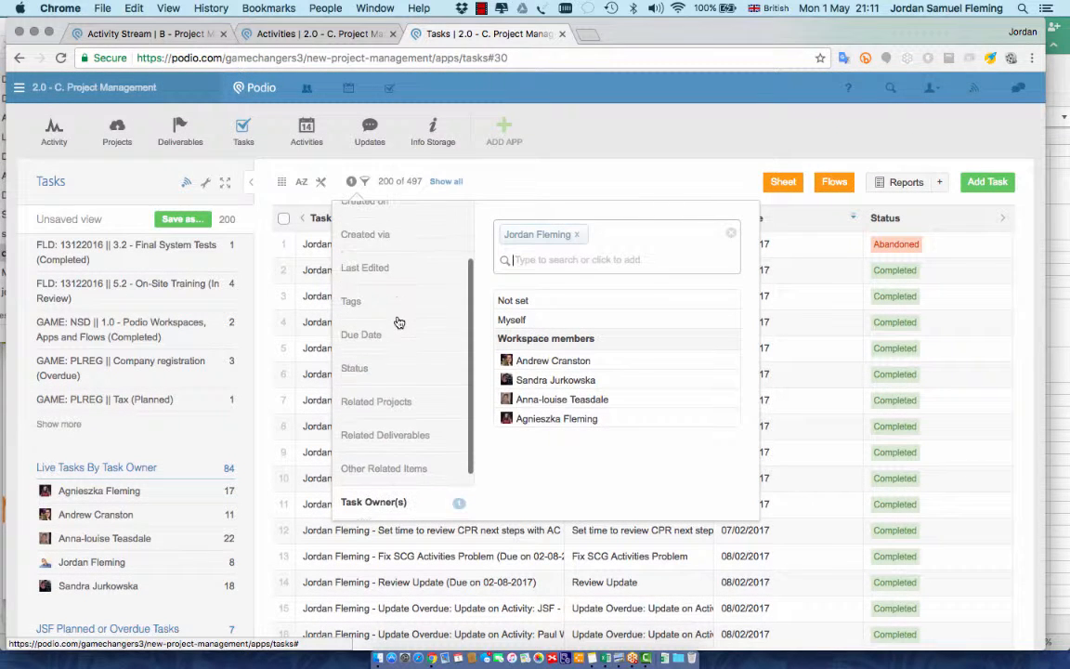
Set the Status filter to Completed, discarding trial Overdue and Open choices, leaving 191 tasks
left_click(390, 378)
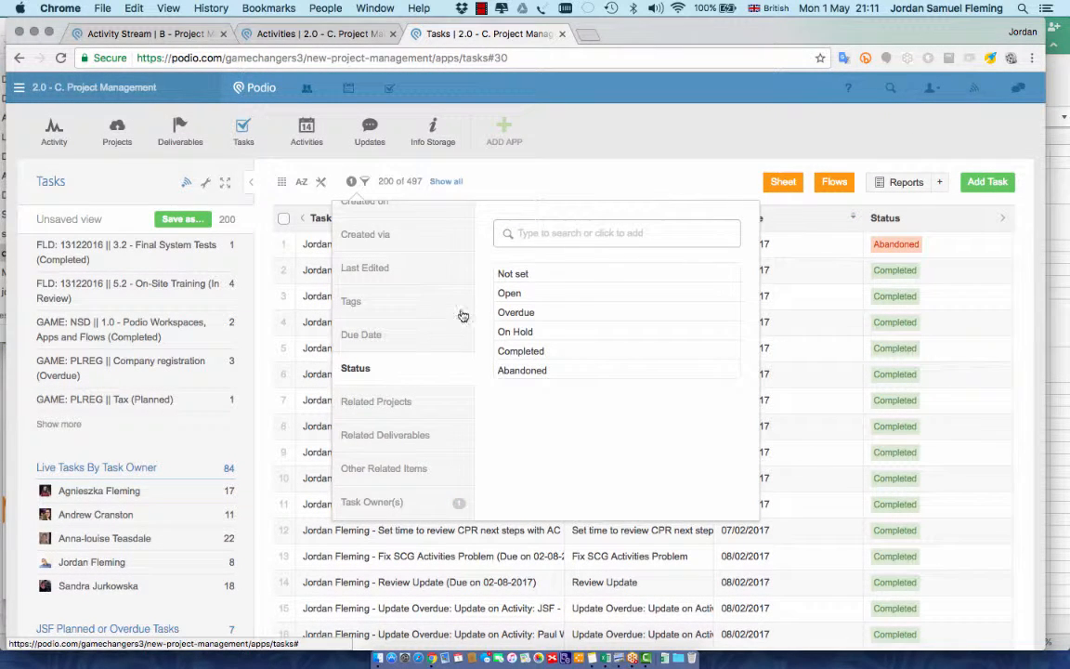
left_click(502, 311)
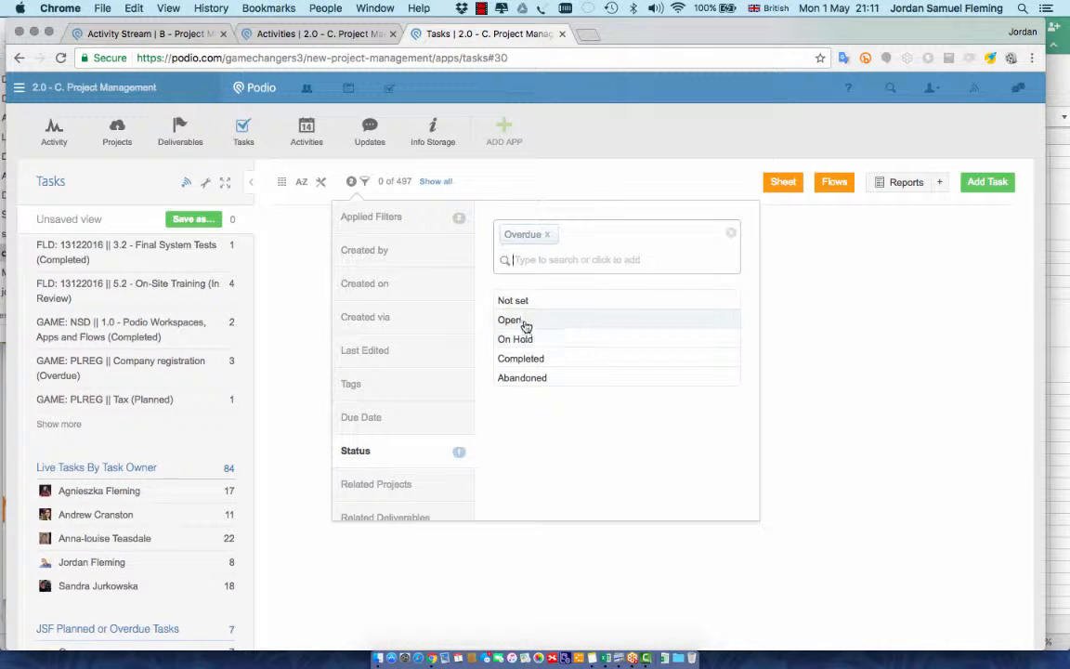
left_click(523, 322)
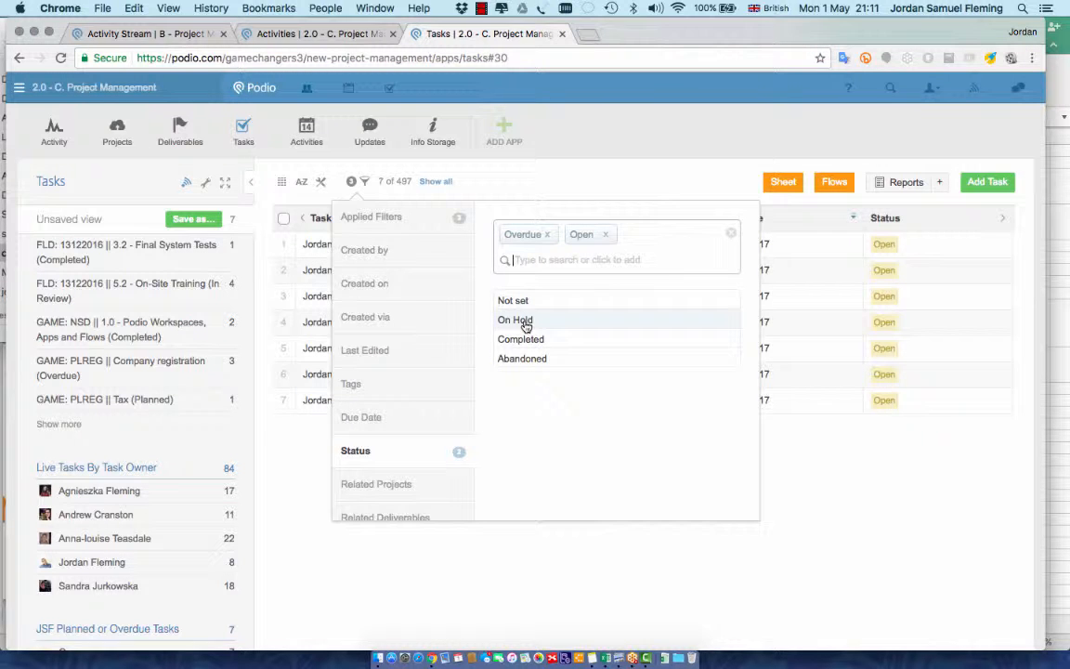
left_click(605, 235)
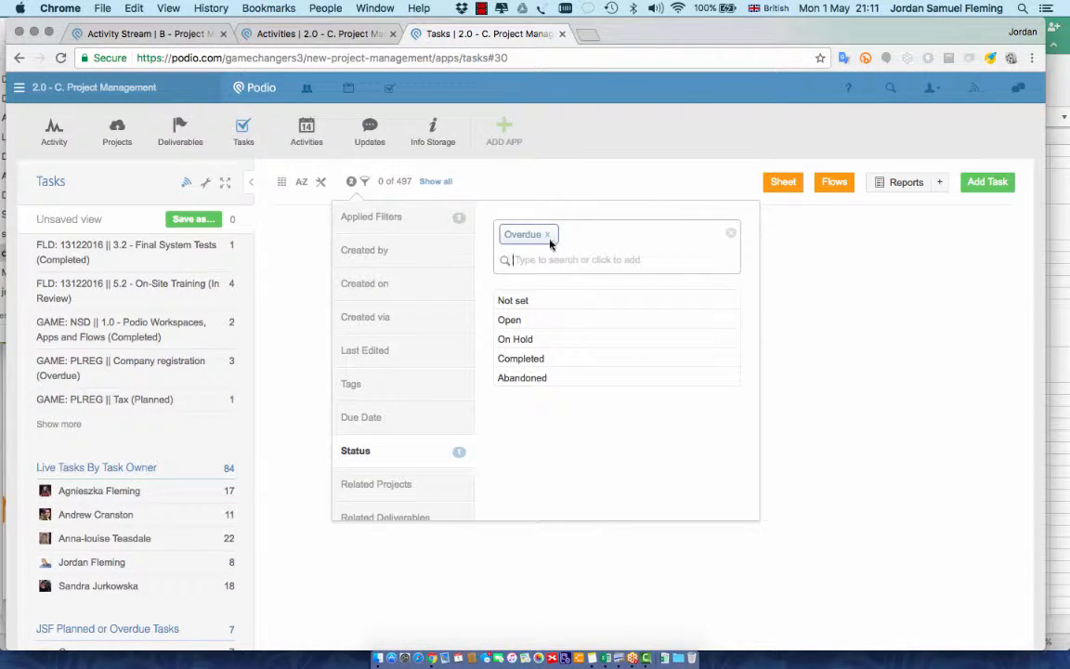
left_click(548, 235)
left_click(535, 353)
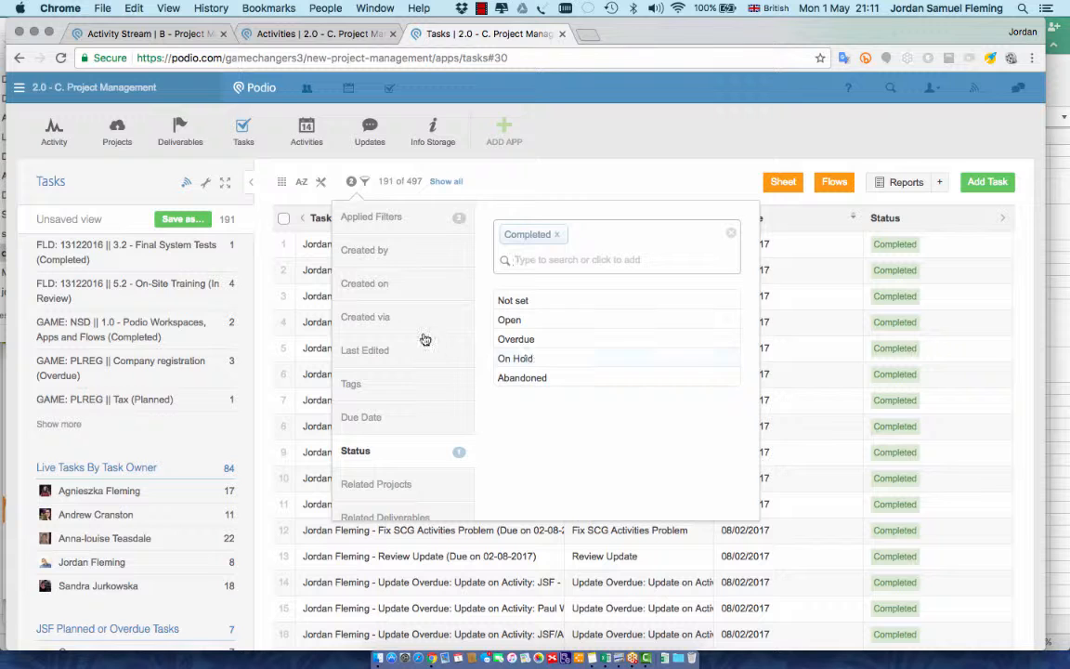
scroll(425, 340, "down", 1)
Review the currently applied task filters
scroll(425, 339, "up", 1)
left_click(423, 218)
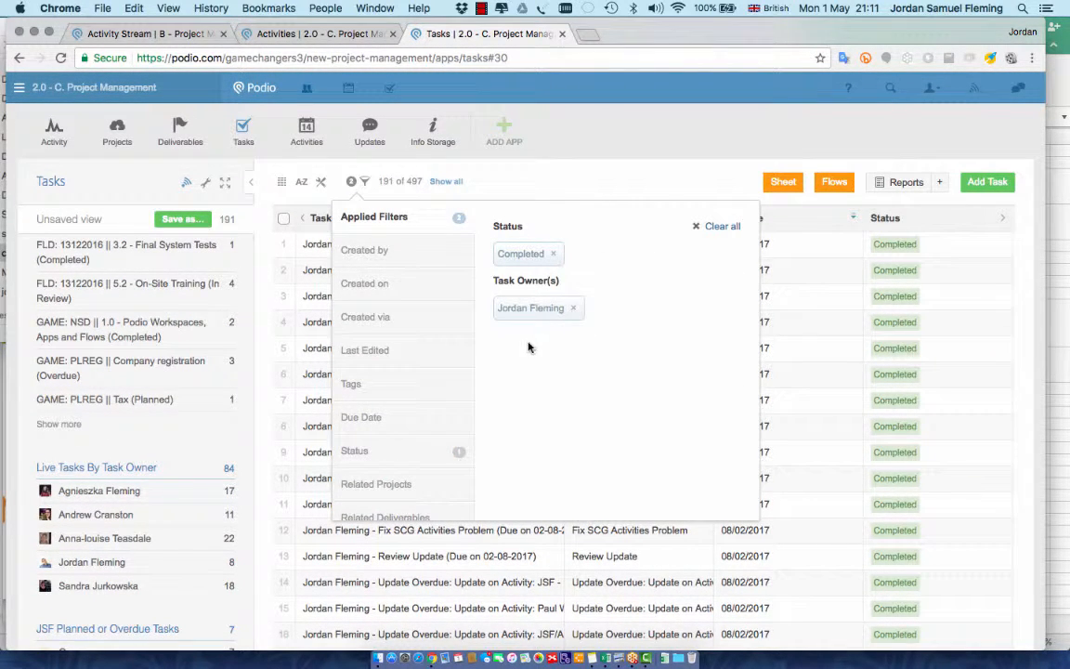
scroll(417, 359, "down", 5)
scroll(417, 353, "up", 2)
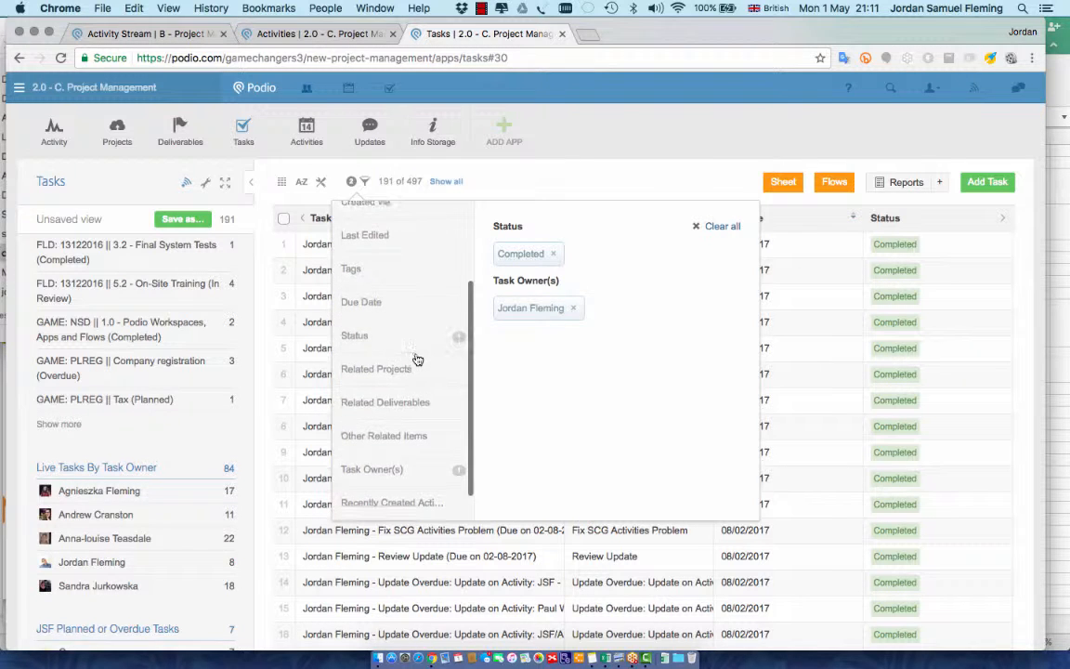
Add a Due Date filter from 1 to 31 March 2017, narrowing the list to 77 tasks
left_click(405, 318)
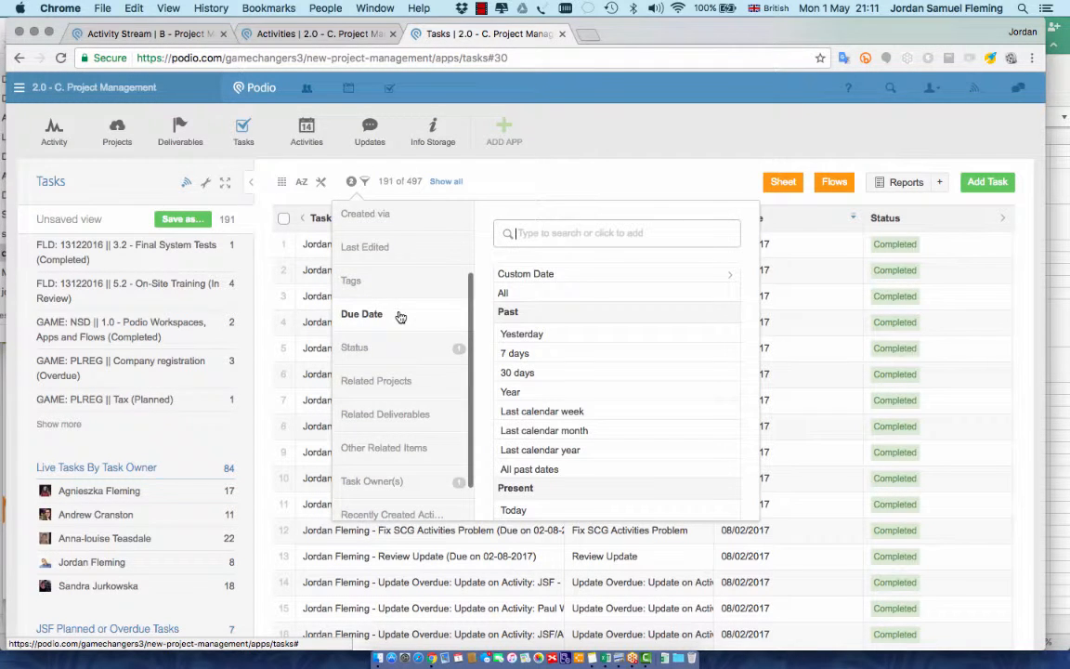
left_click(544, 276)
left_click(493, 221)
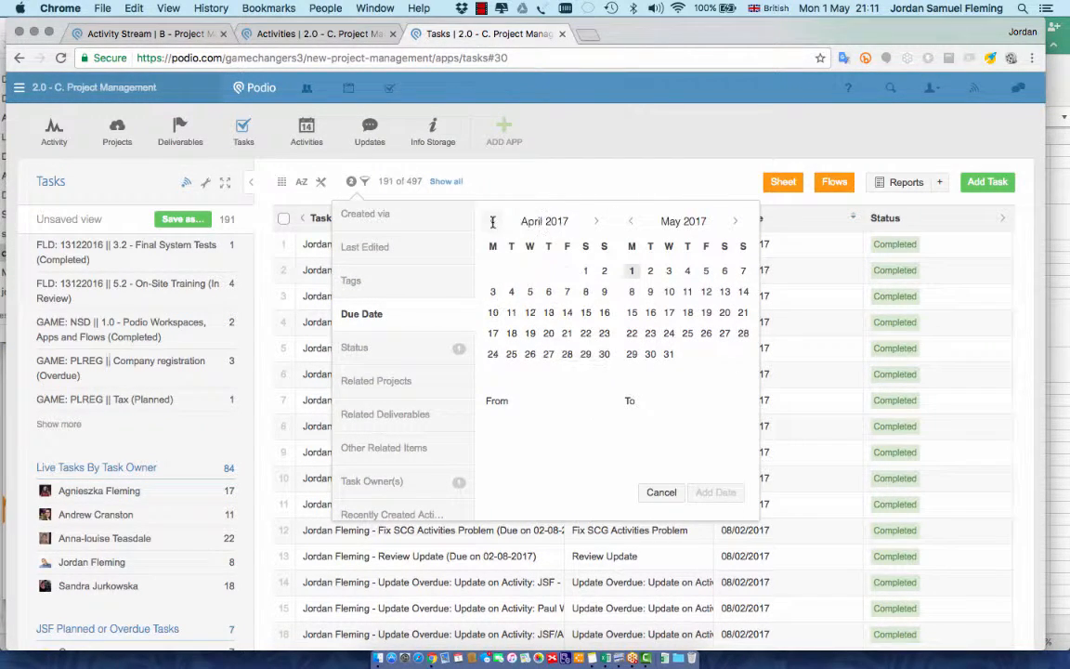
left_click(492, 221)
left_click(531, 272)
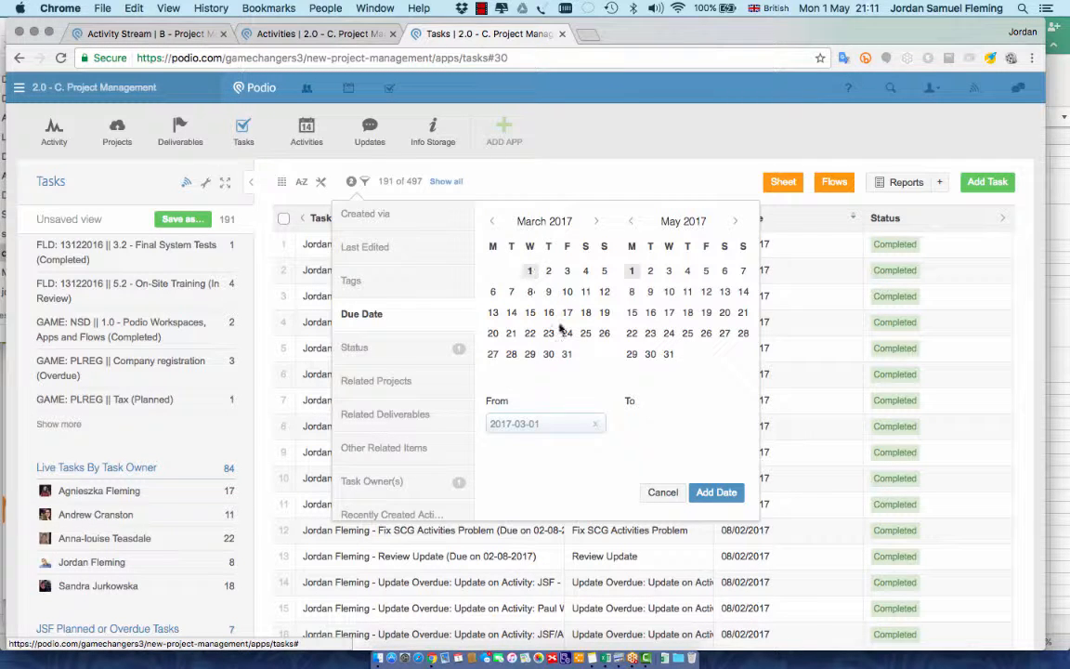
left_click(566, 357)
left_click(529, 270)
left_click(631, 221)
left_click(631, 221)
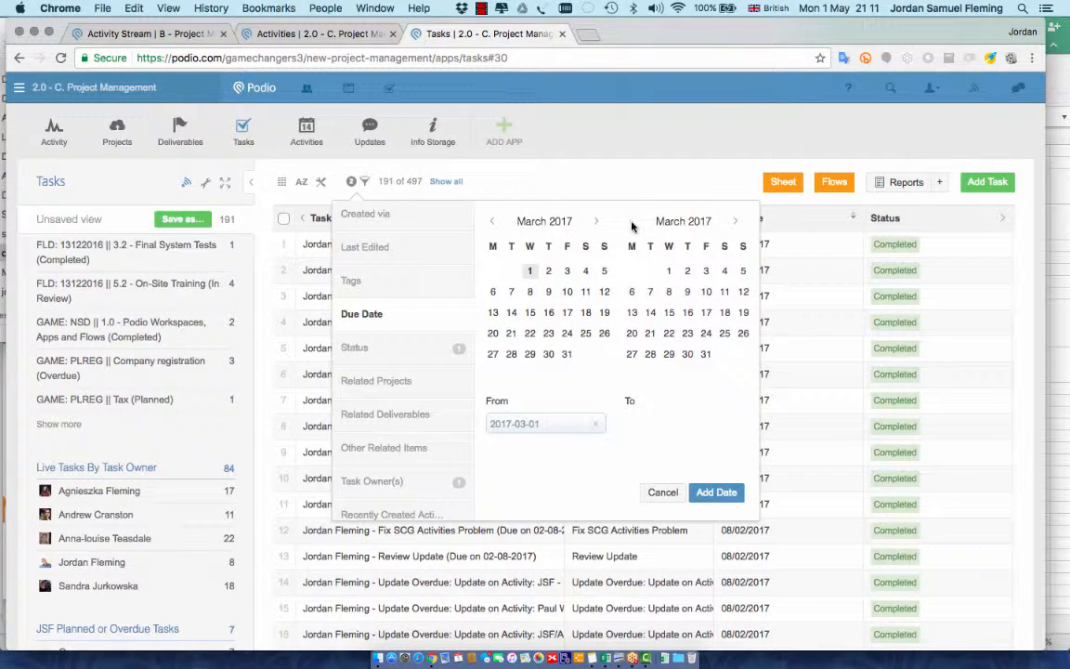
left_click(706, 355)
left_click(716, 492)
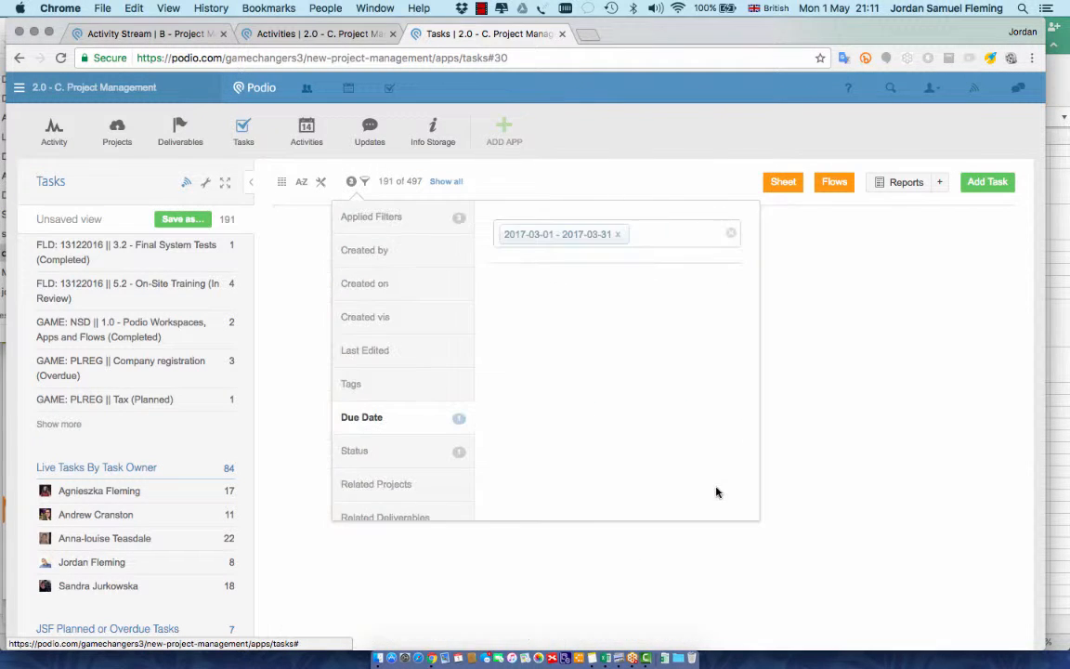
left_click(569, 180)
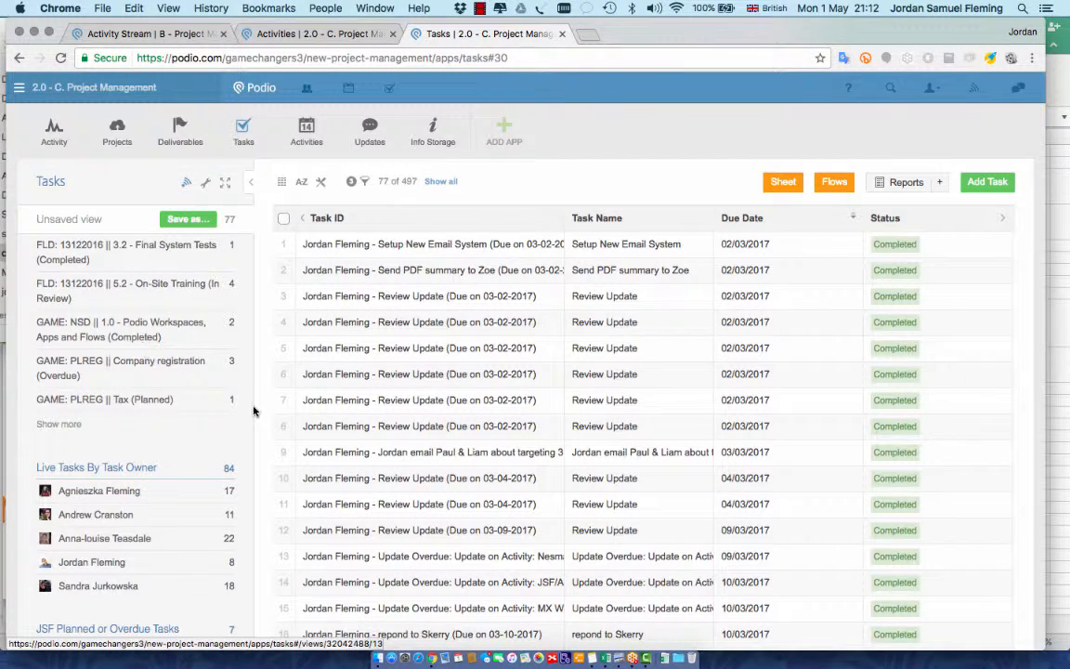
scroll(377, 346, "down", 1)
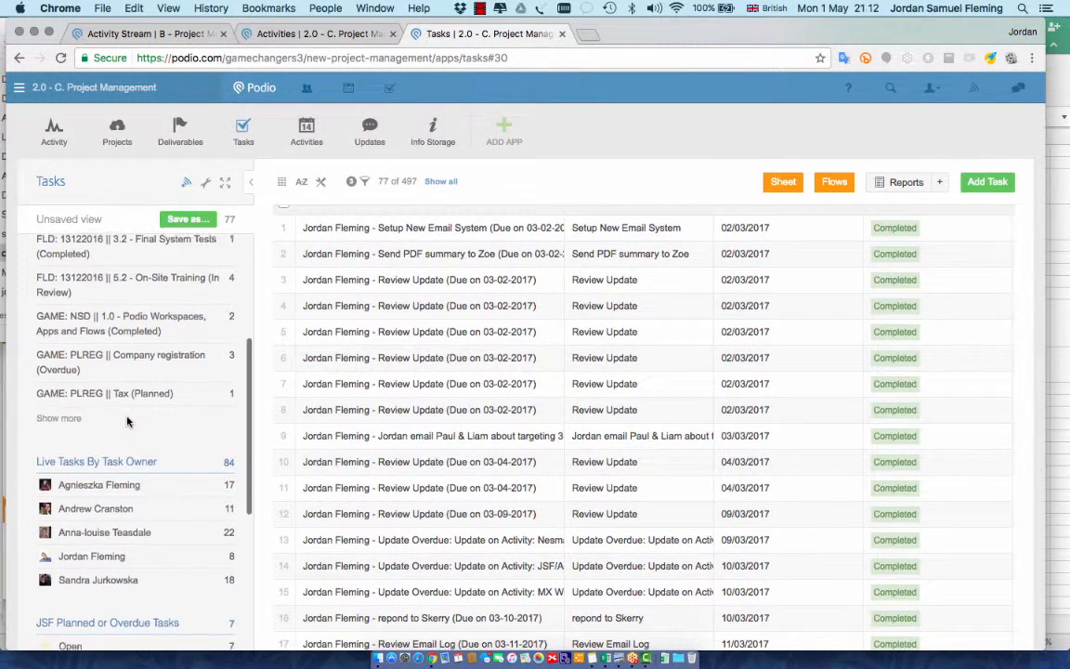
scroll(127, 423, "down", 1)
scroll(116, 371, "up", 5)
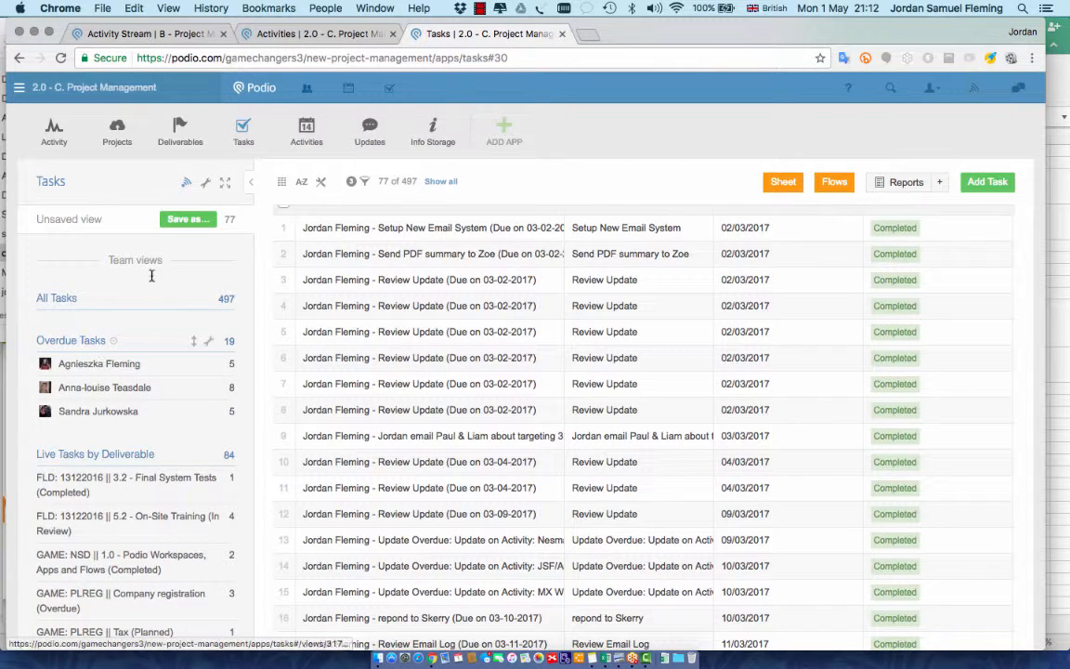
scroll(126, 279, "down", 1)
scroll(125, 283, "up", 1)
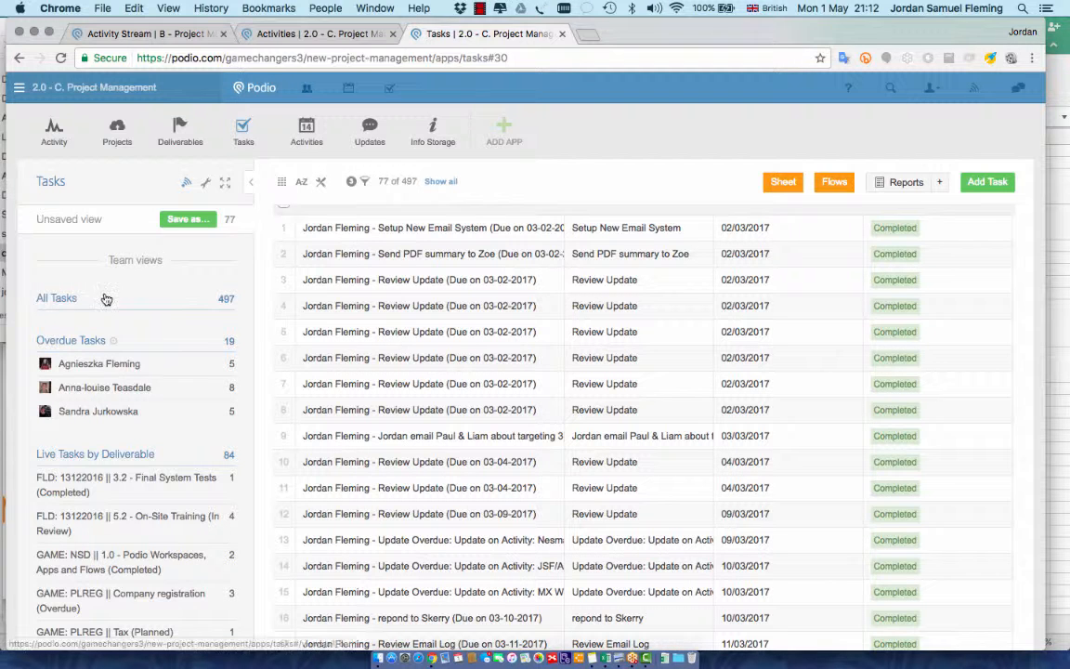
scroll(121, 364, "down", 8)
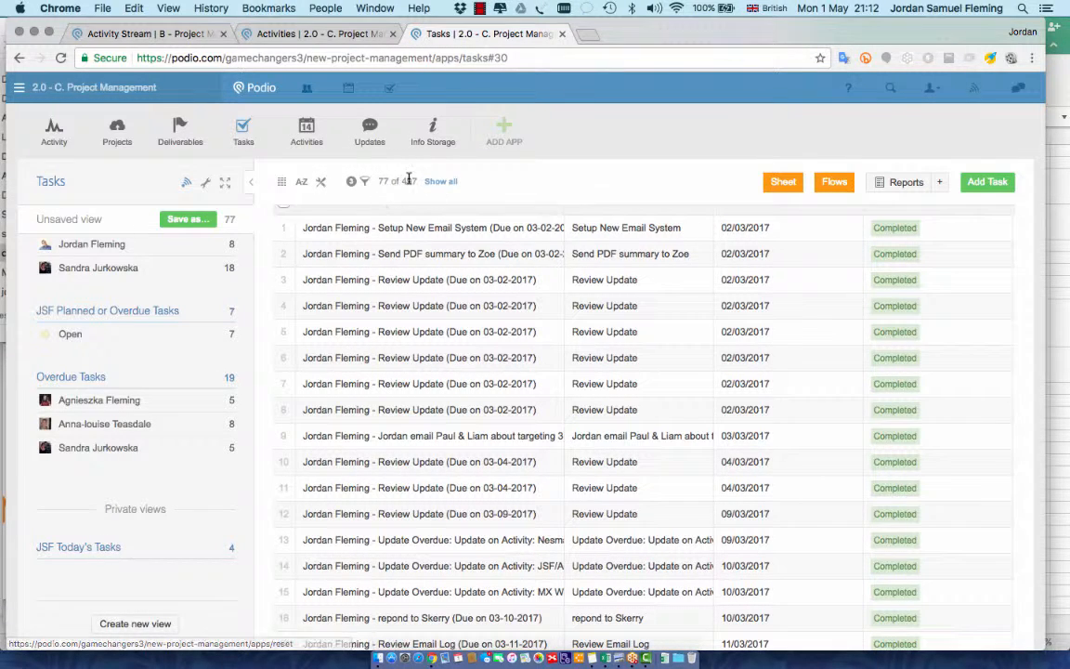
scroll(445, 372, "up", 1)
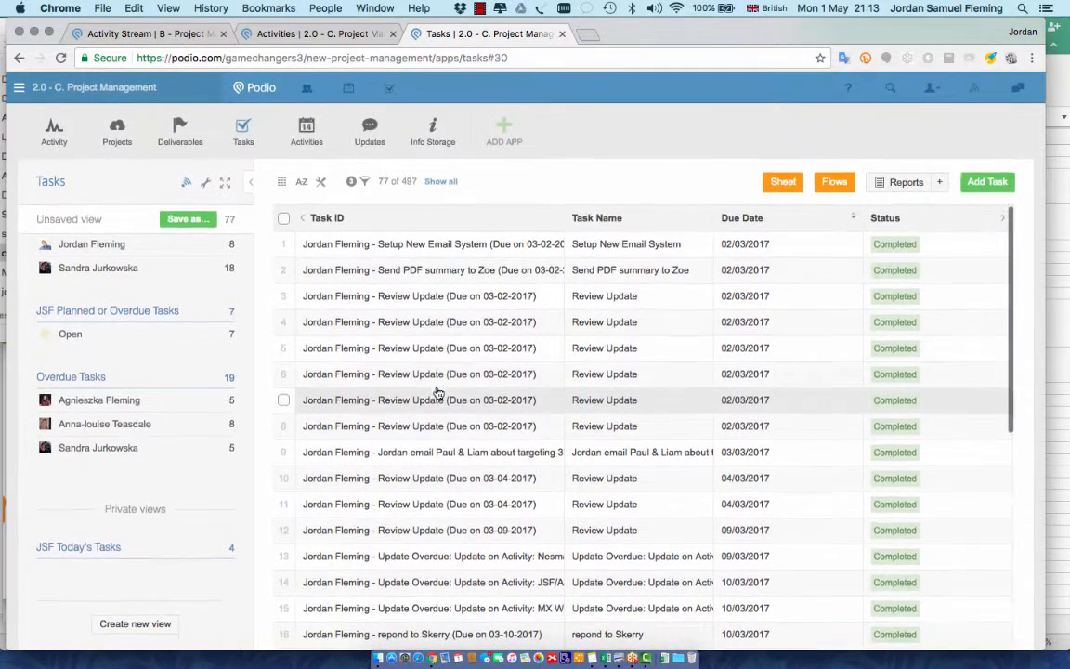
scroll(223, 362, "up", 5)
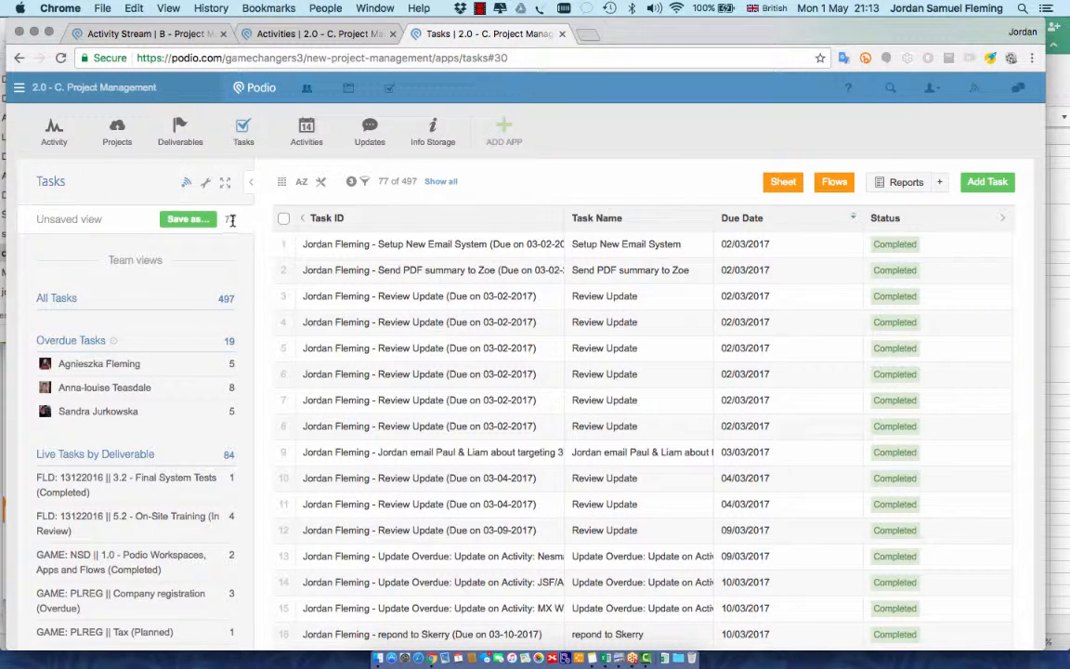
left_click(184, 223)
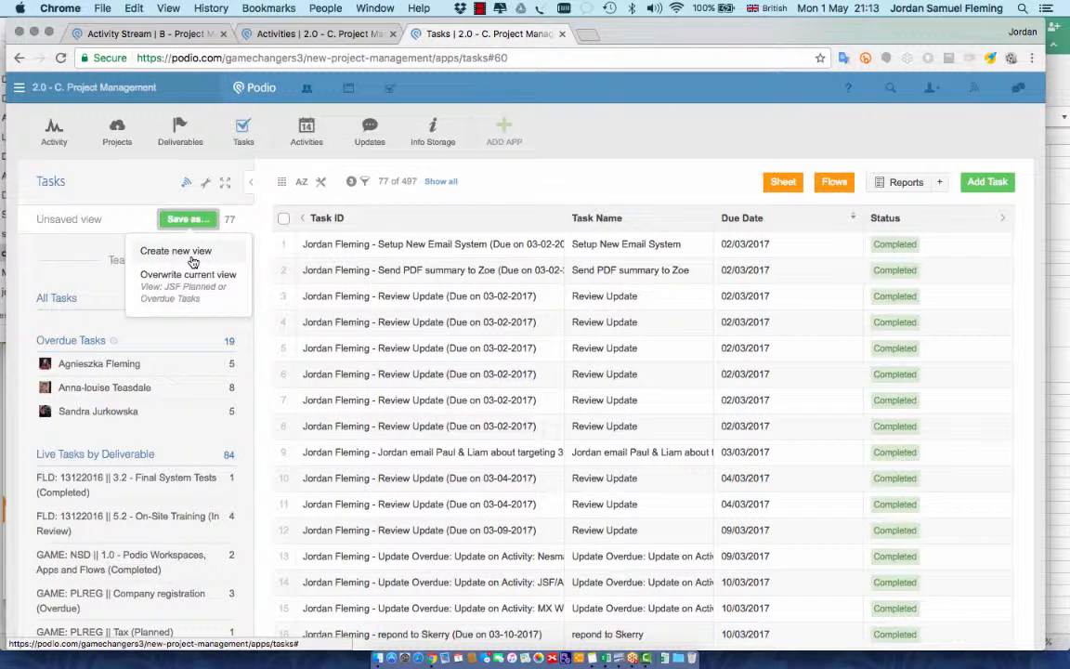
Create a new view titled 'Test View' kept in My private views
left_click(172, 246)
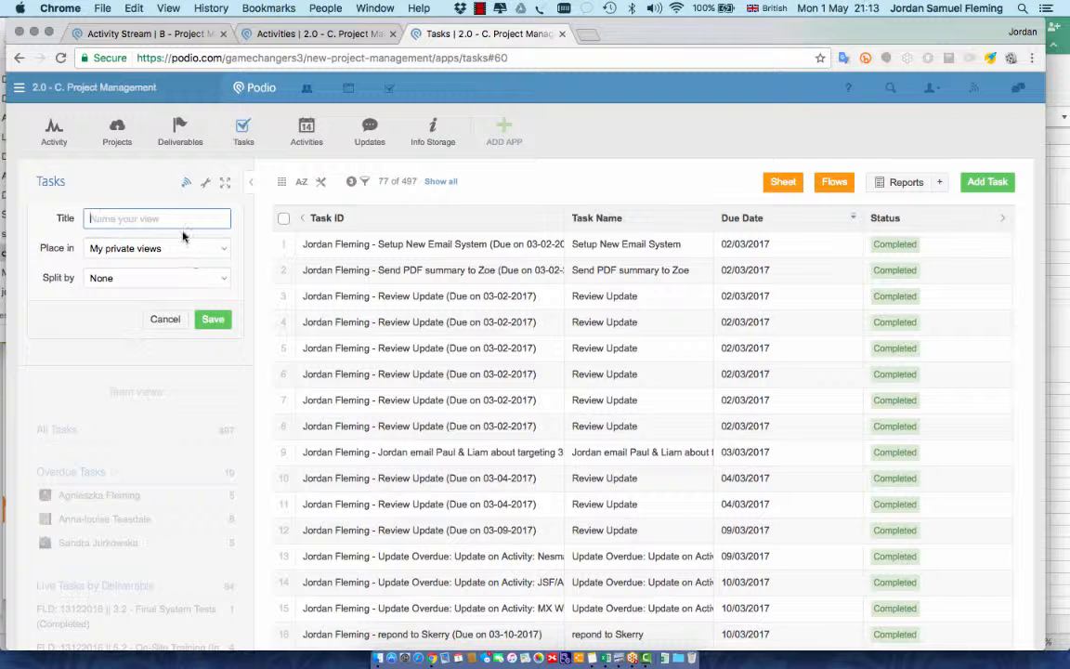
type("Test View")
left_click(128, 248)
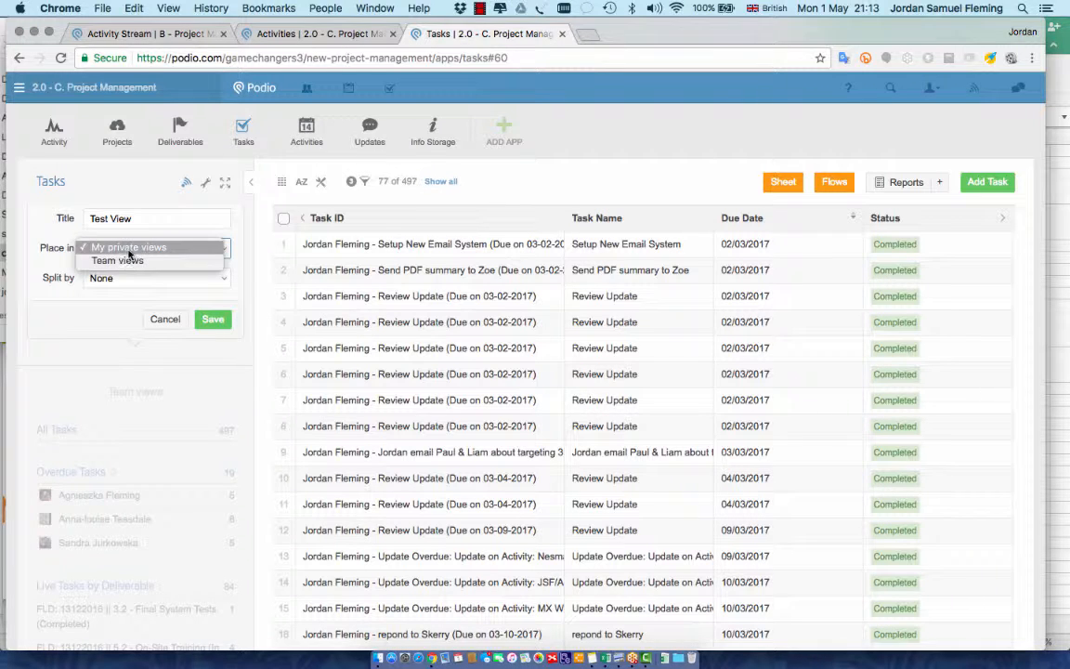
left_click(136, 249)
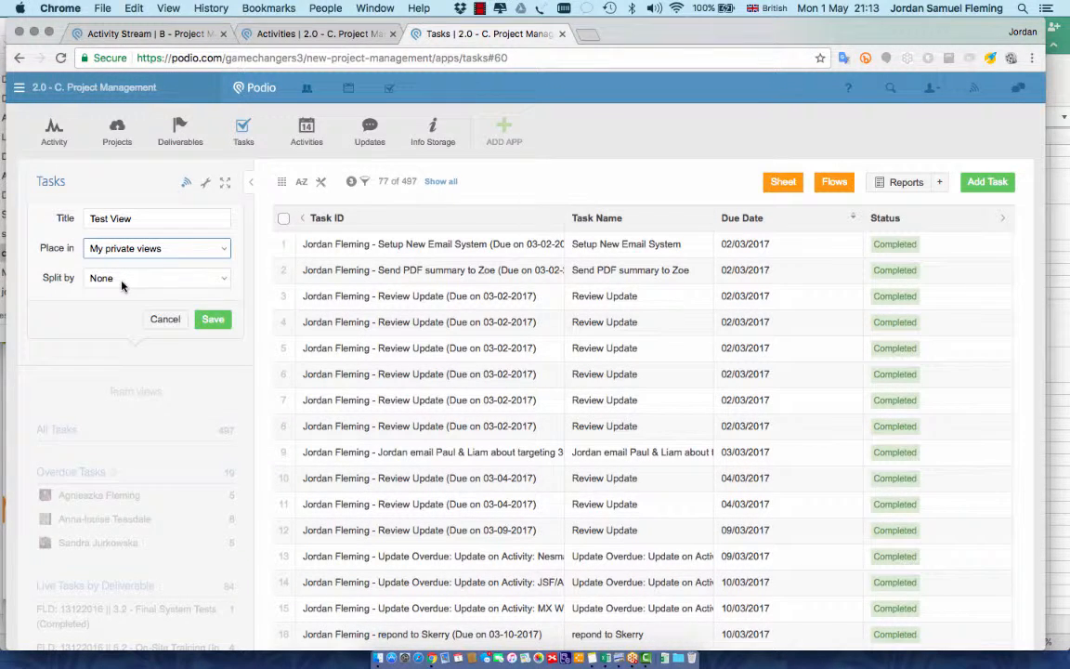
left_click(121, 279)
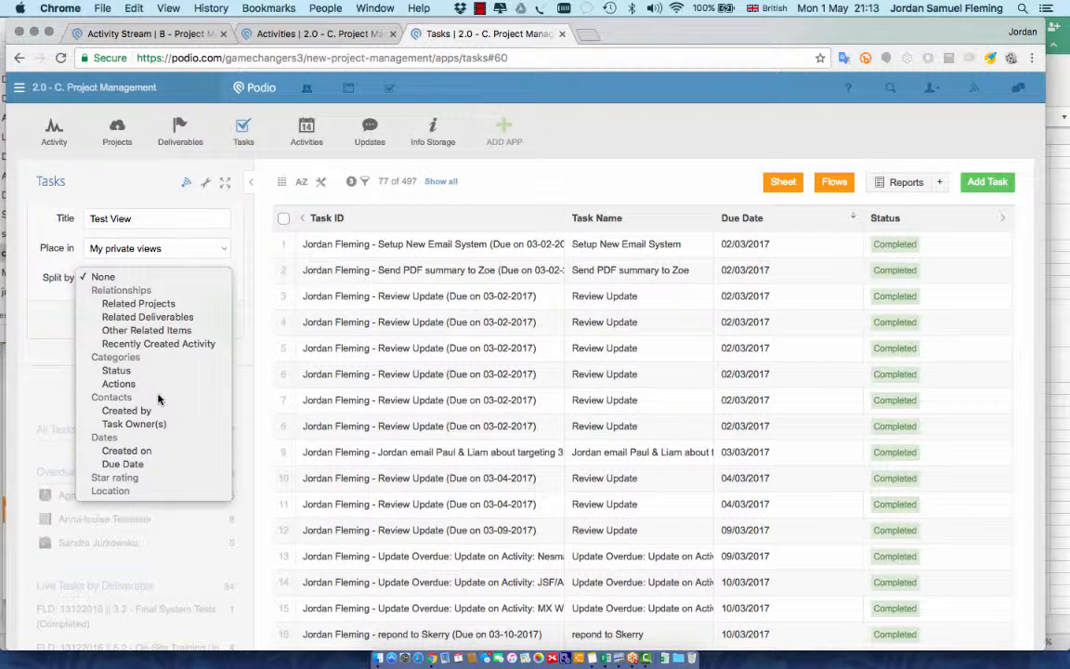
Split Test View by Due Date at a Weekly interval and save it
left_click(148, 464)
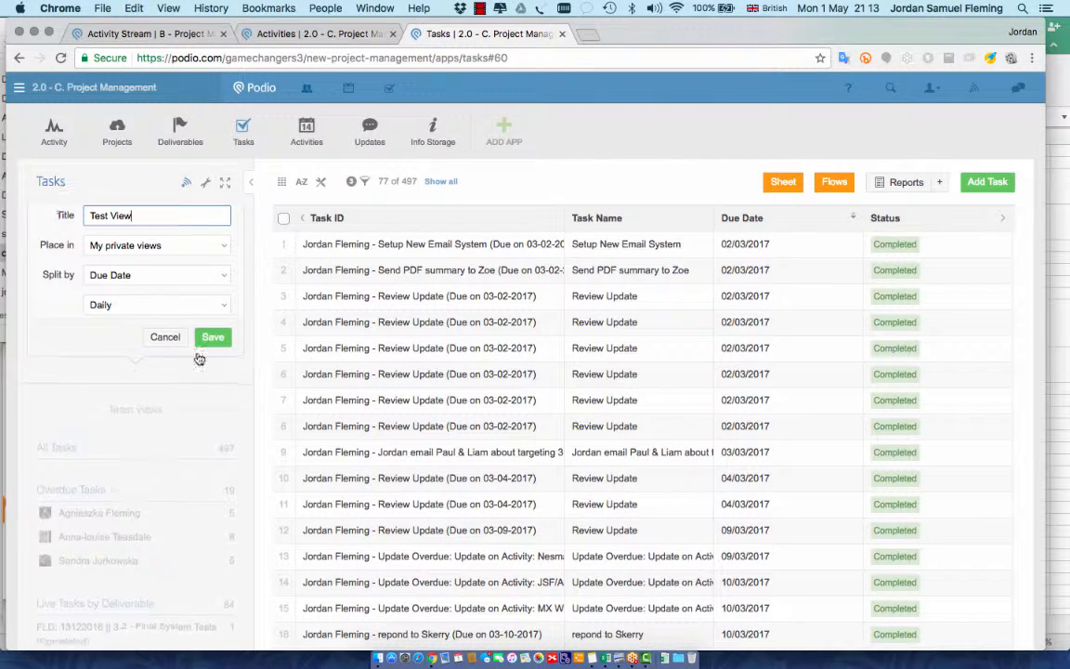
left_click(172, 309)
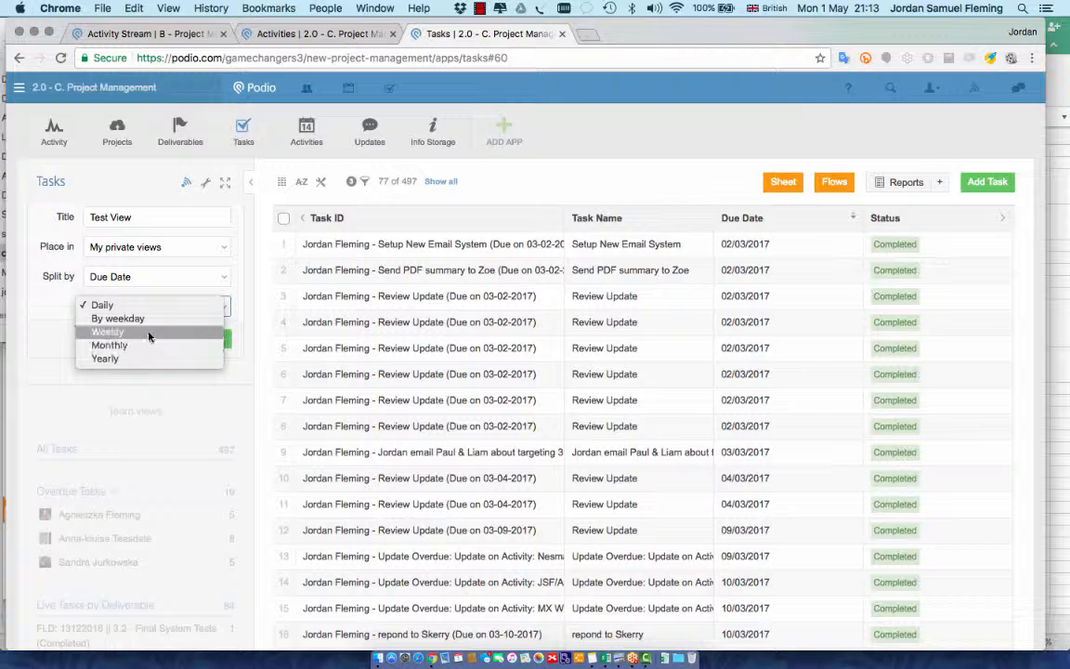
left_click(139, 332)
left_click(213, 338)
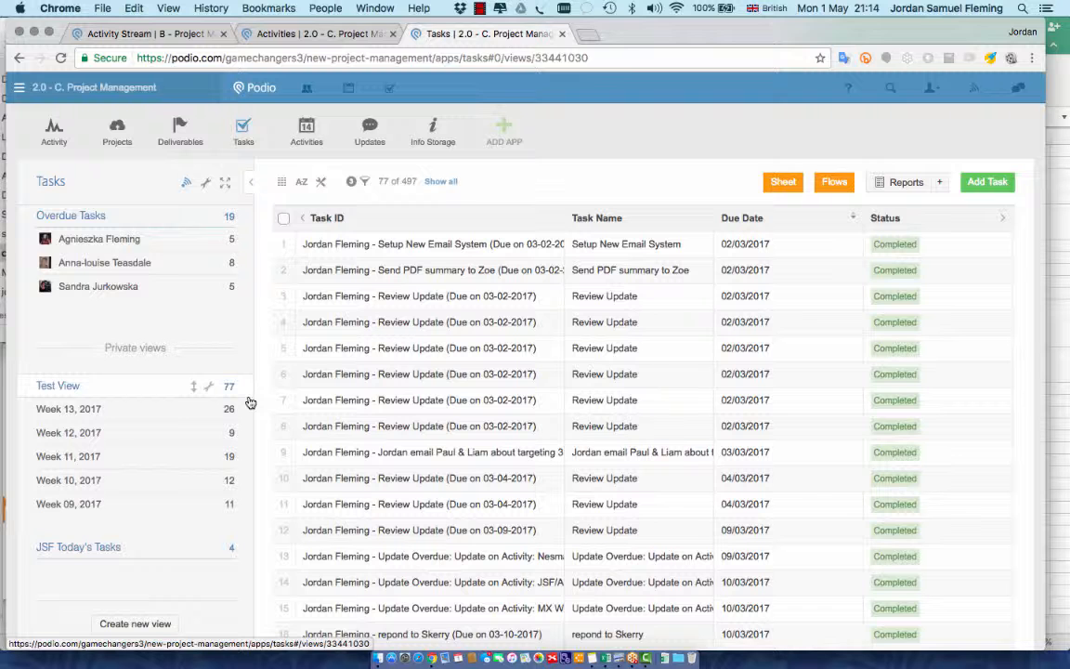
Browse Test View's Week 09, Week 10 and Week 11, 2017 groups, ending on Week 11's 19 tasks
left_click(80, 513)
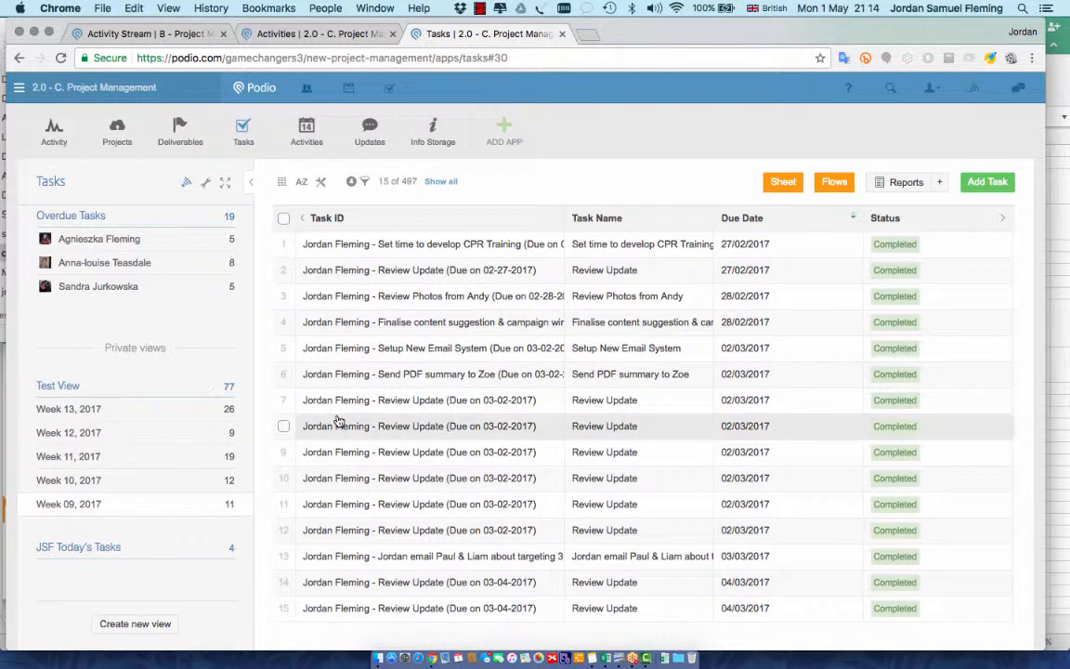
scroll(338, 420, "down", 1)
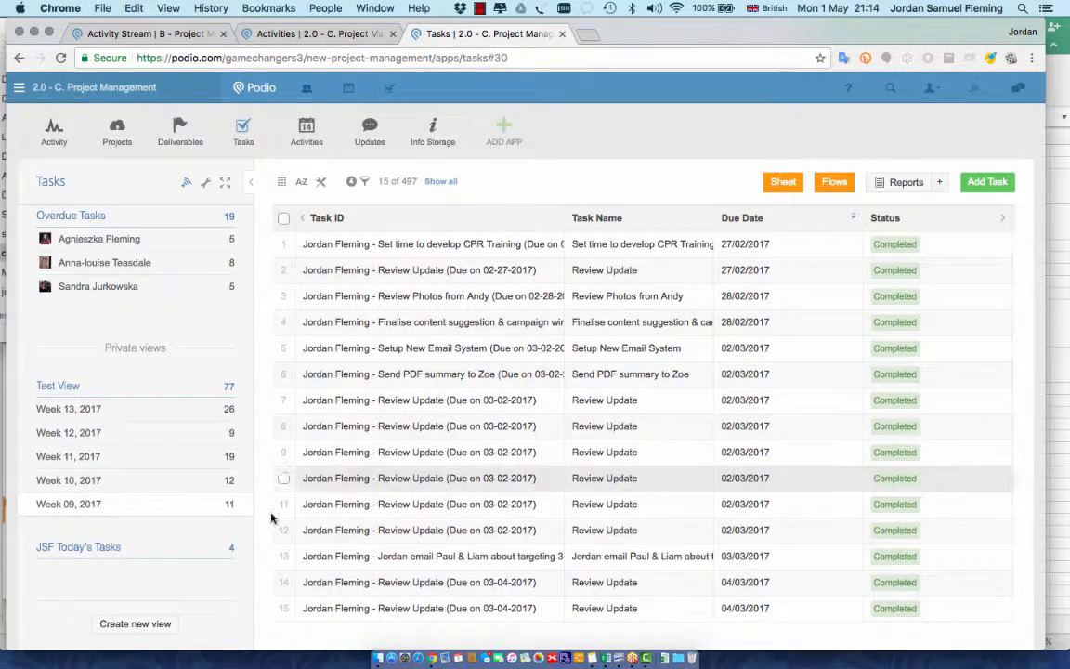
left_click(89, 491)
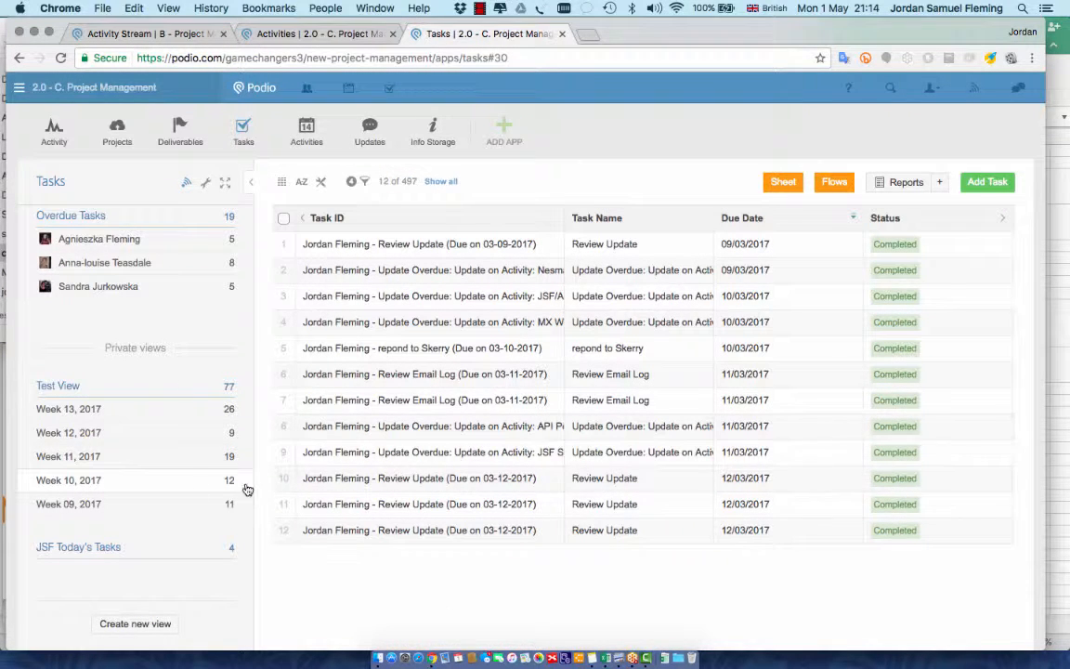
left_click(71, 457)
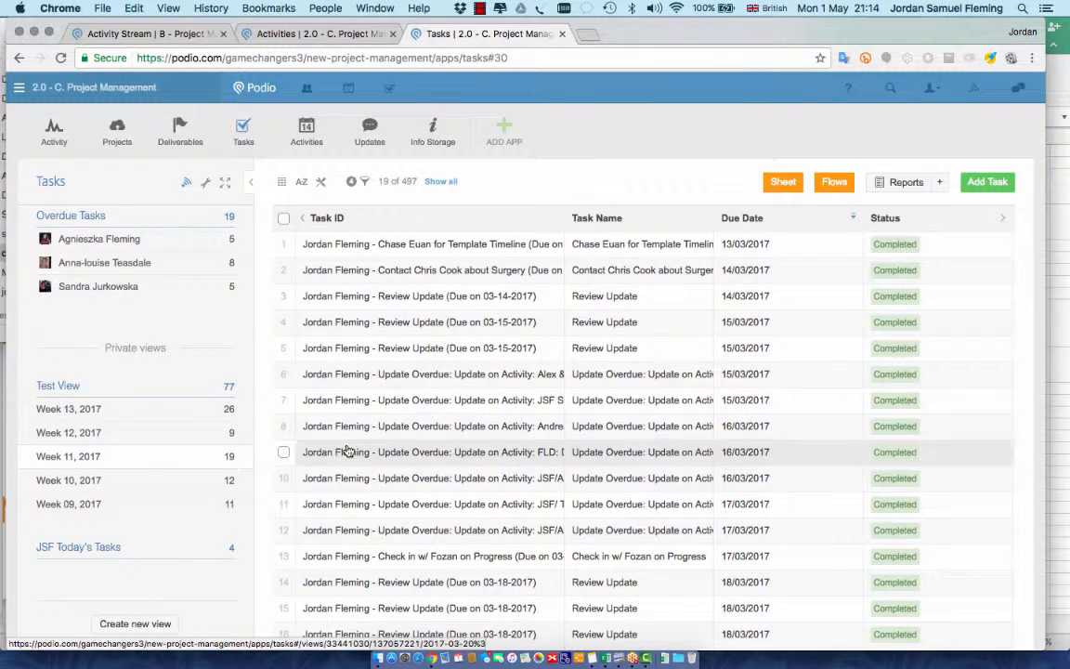
scroll(397, 365, "down", 5)
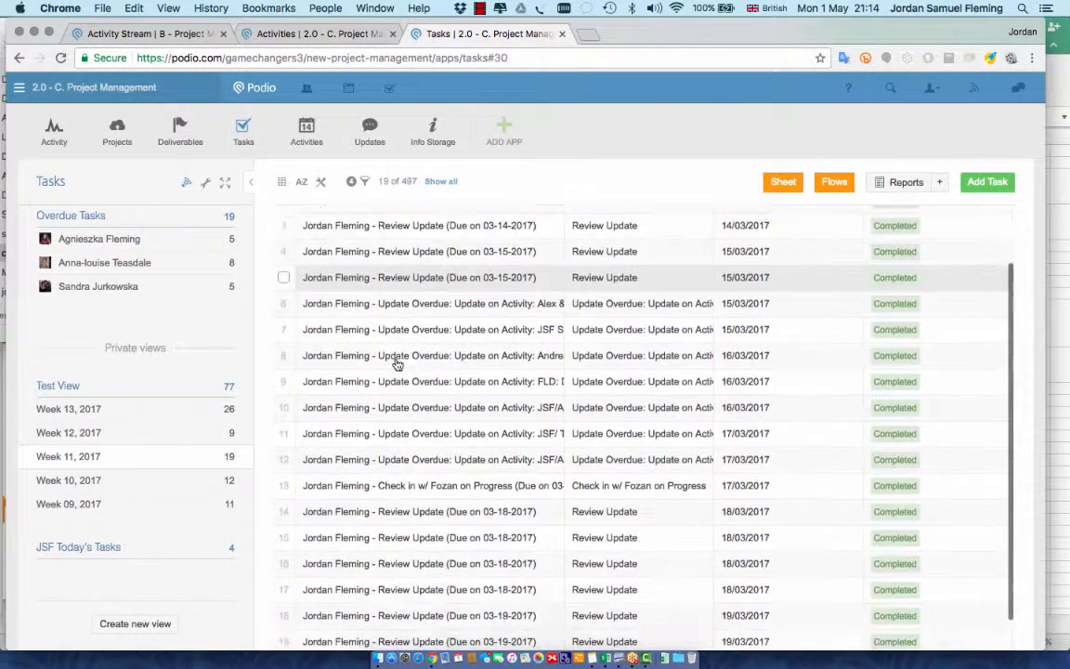
scroll(396, 365, "up", 5)
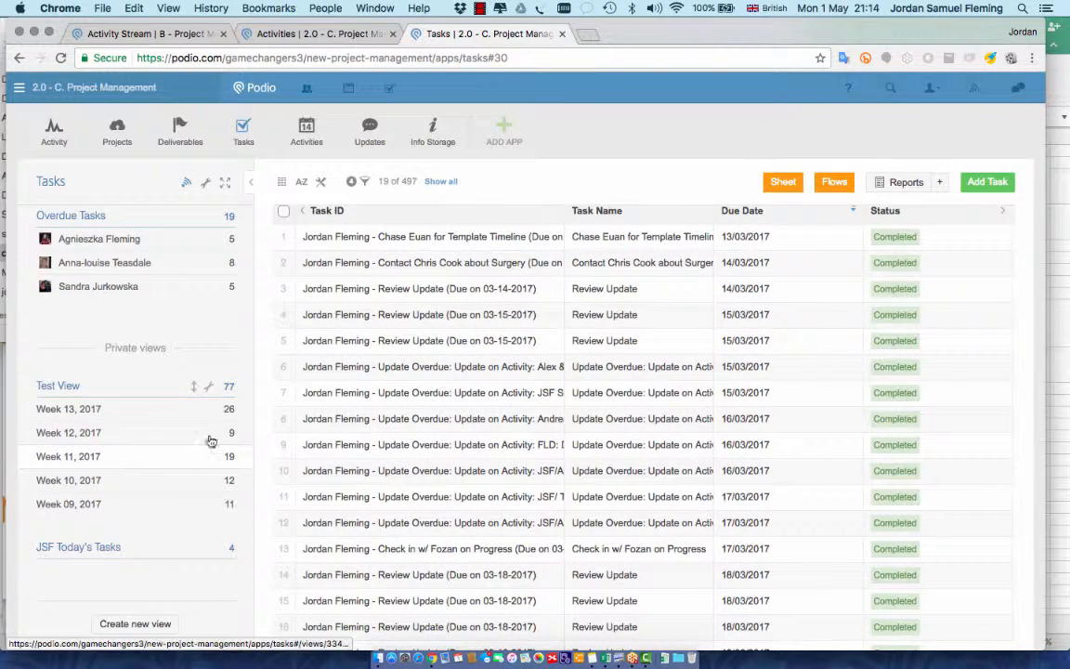
scroll(167, 466, "up", 3)
scroll(167, 466, "down", 3)
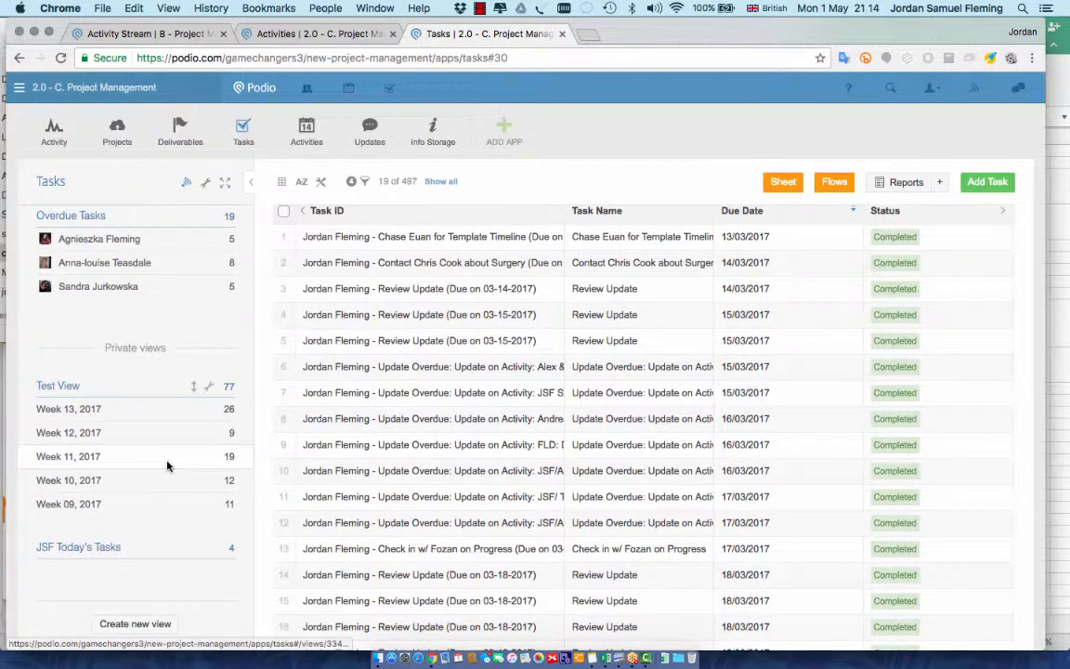
scroll(167, 466, "up", 1)
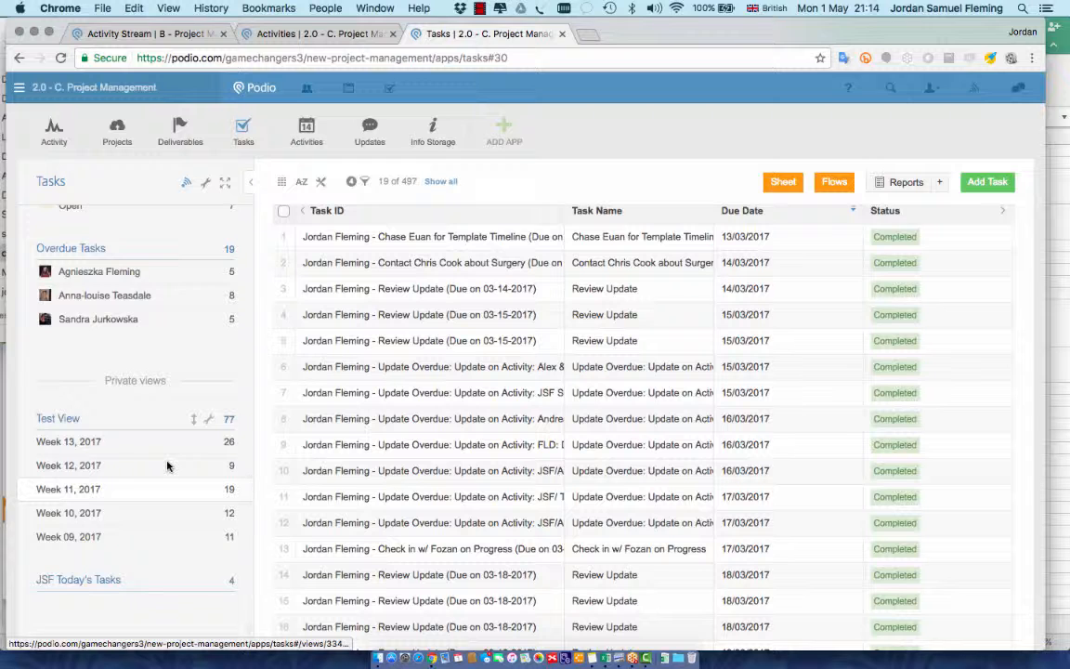